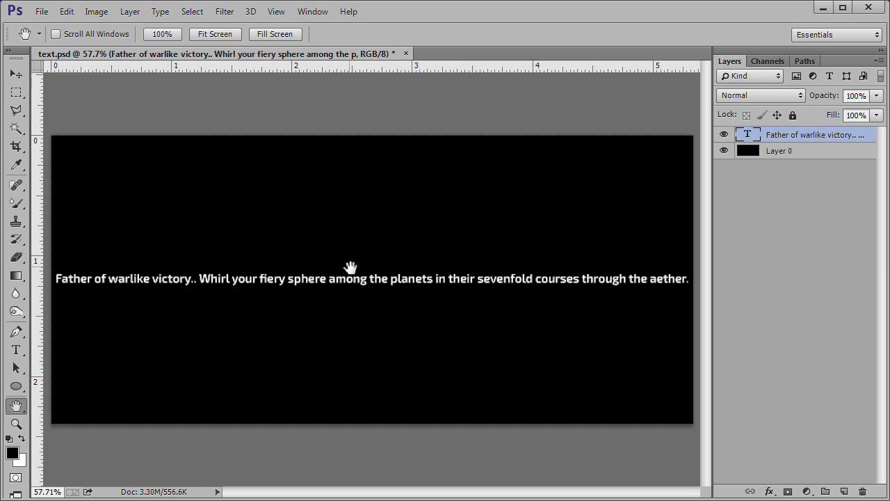
Select the text layer and Layer 0 together and flatten them into one background layer.
click(793, 153)
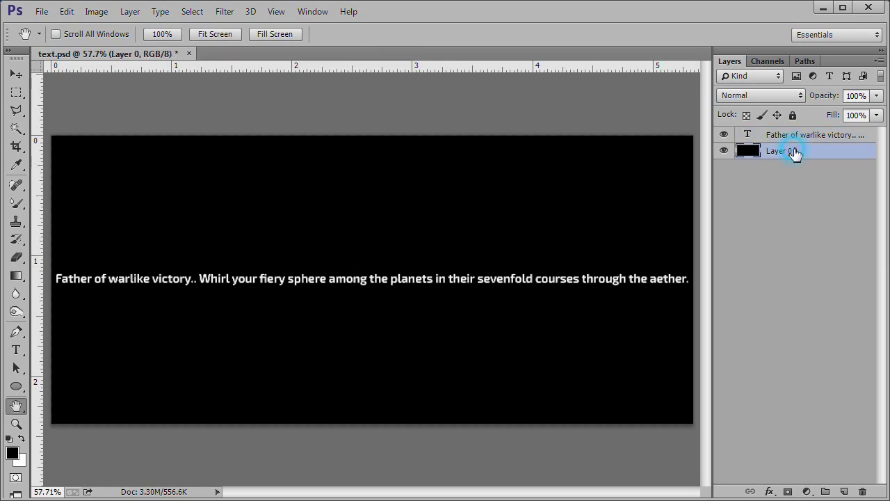
click(811, 141)
shift+click(815, 152)
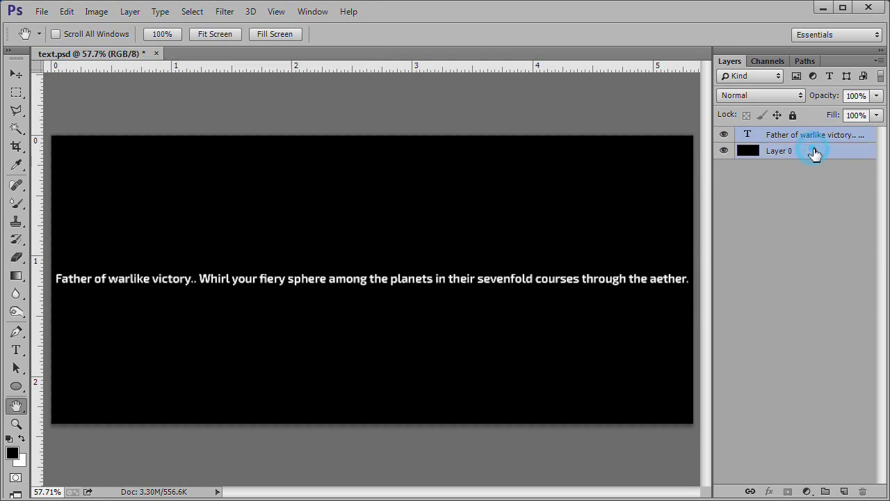
right_click(815, 152)
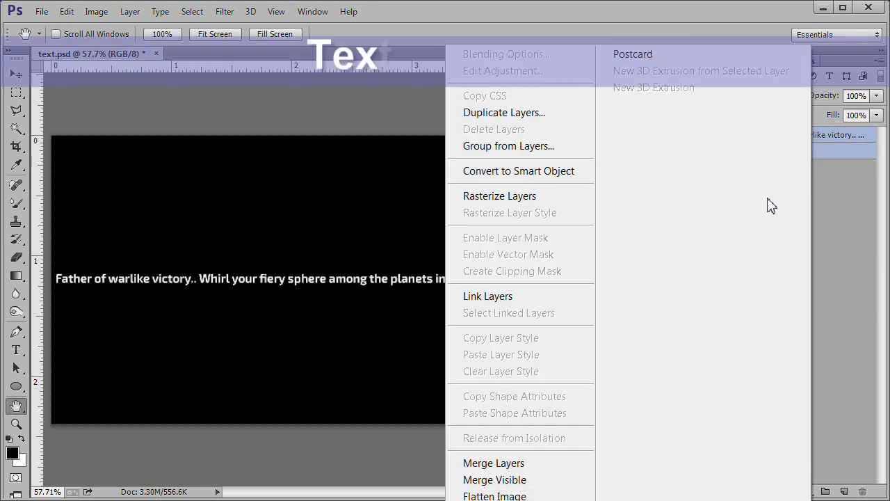
click(494, 496)
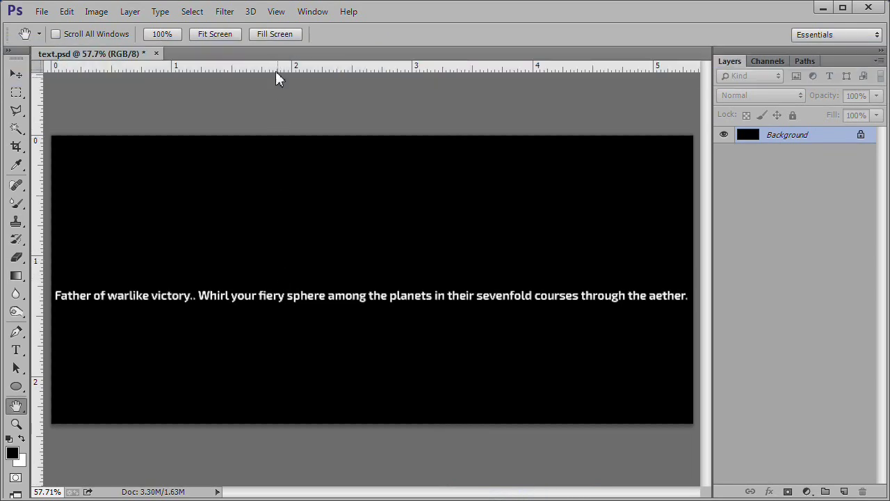
Create a Sphere mesh preset from the flattened layer and accept switching to the 3D workspace.
click(252, 14)
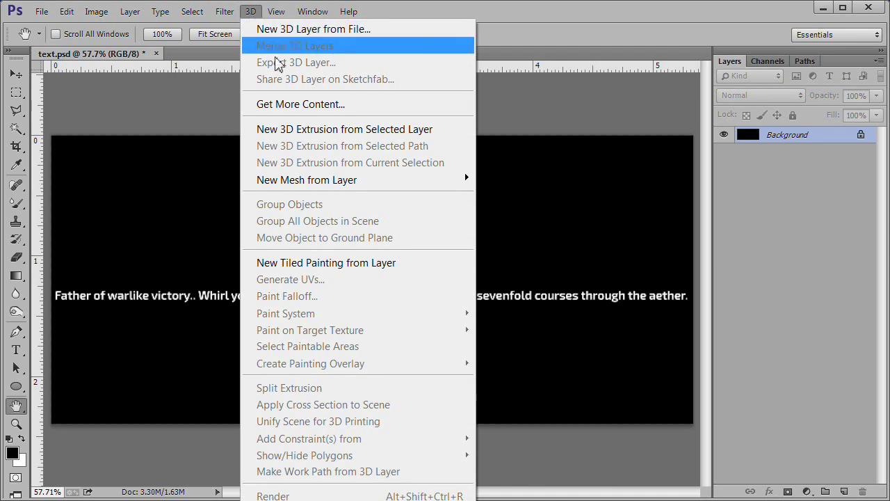
mouse_move(375, 191)
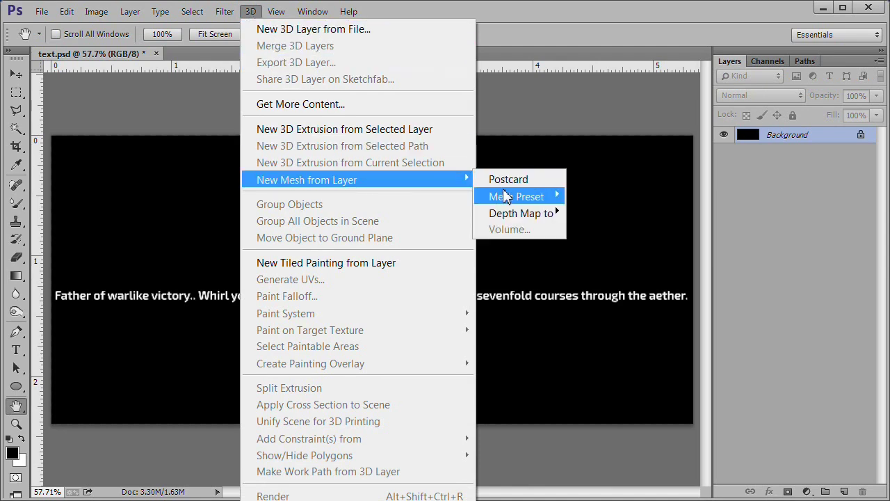
mouse_move(507, 199)
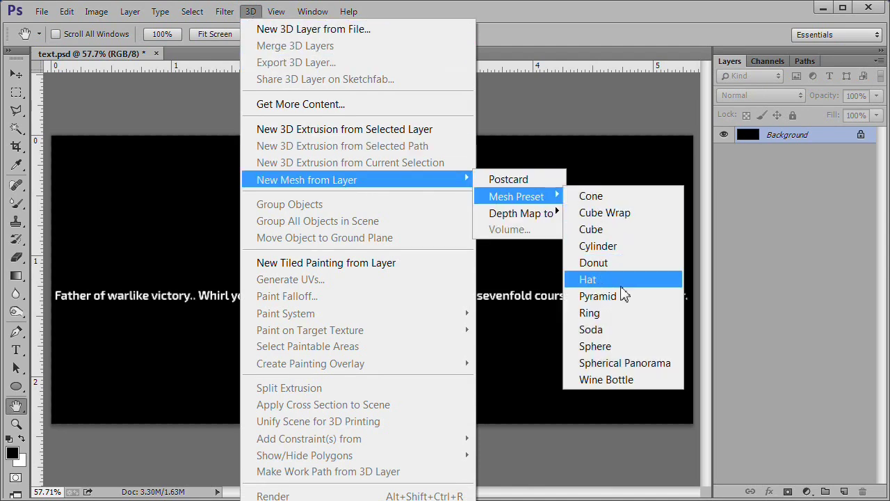
click(613, 349)
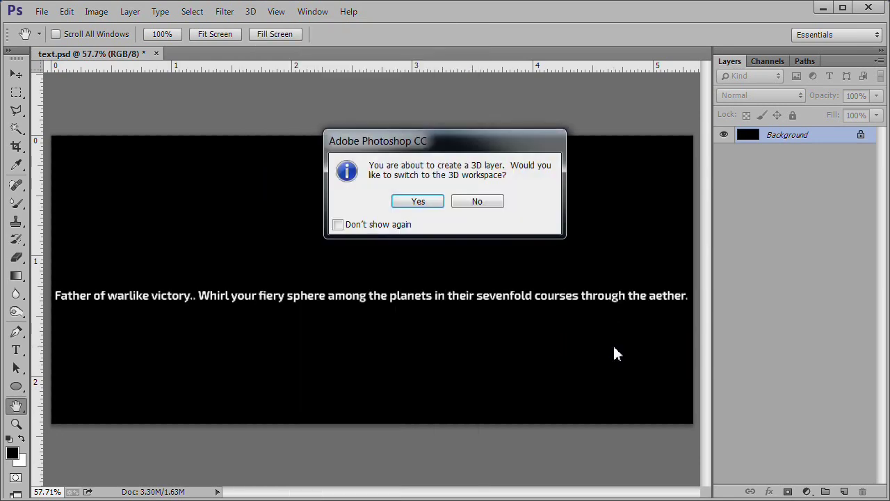
click(415, 201)
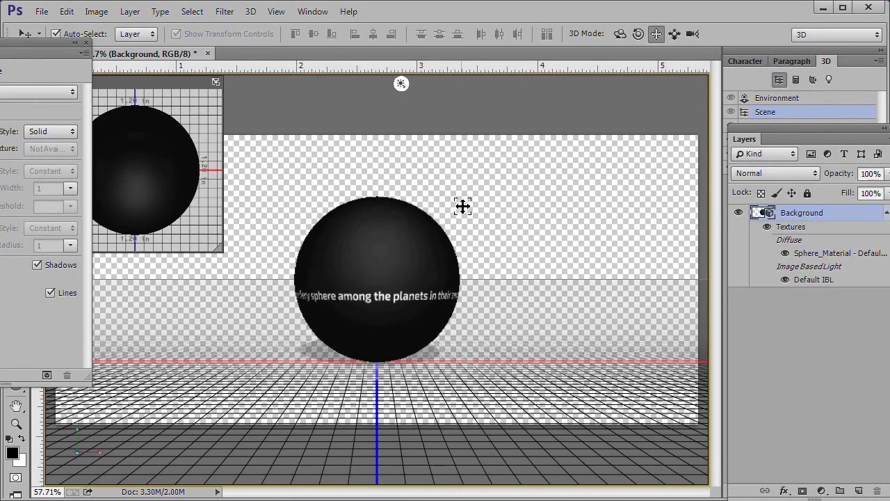
Float the Properties and Layers panels and apply the Metal Gold preset to Sphere_Material.
drag(24, 66, 185, 85)
drag(811, 131, 619, 79)
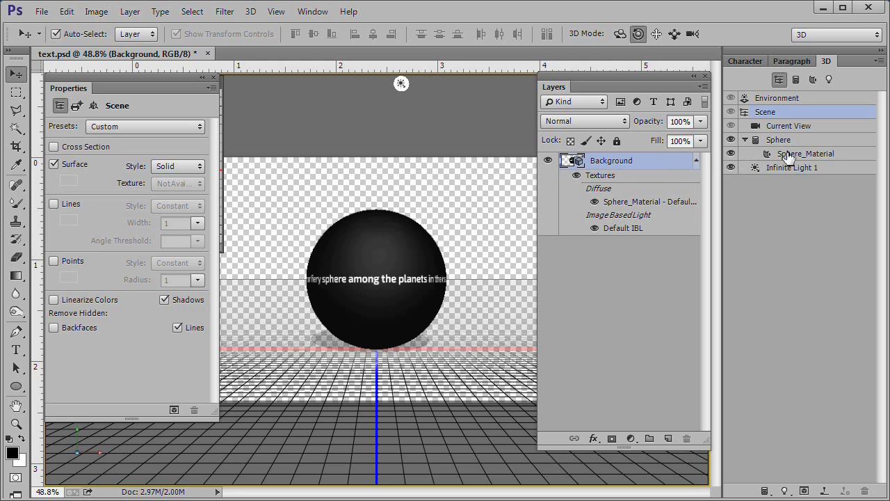
click(788, 154)
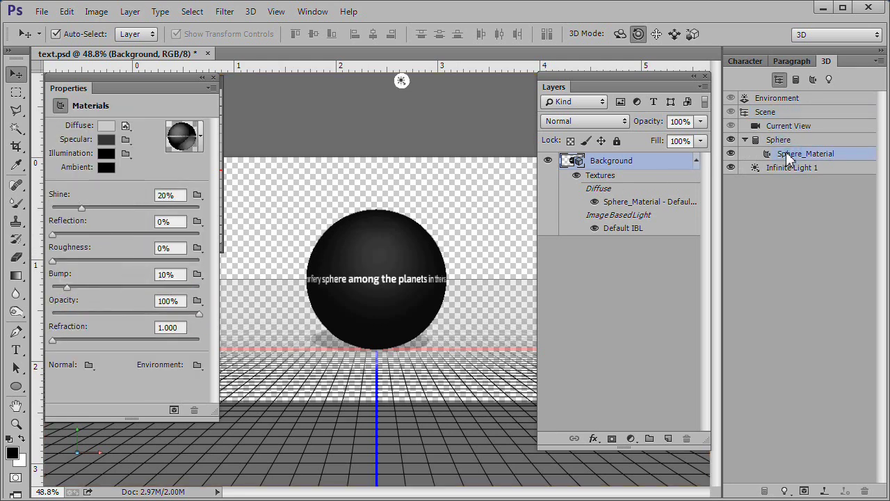
click(201, 140)
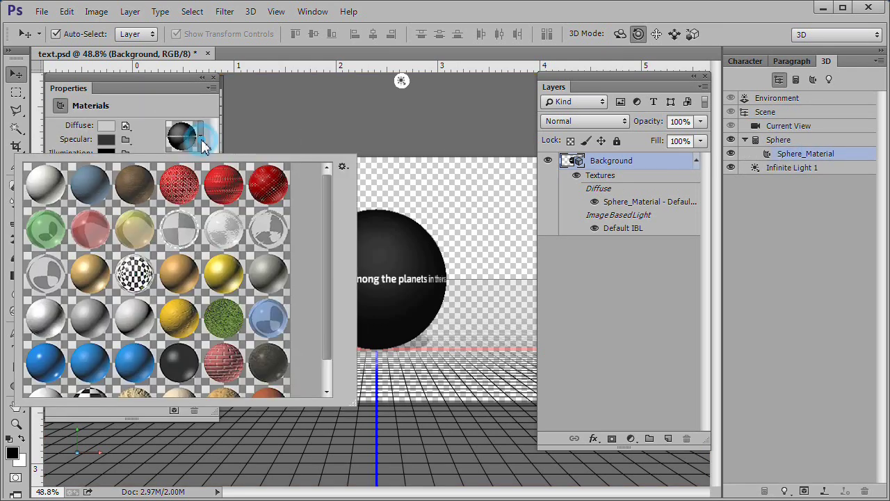
double_click(223, 282)
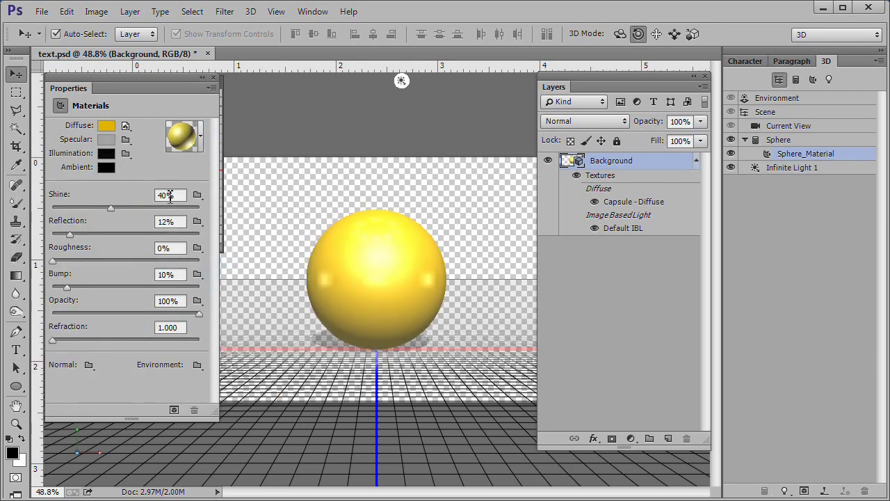
Raise the gold material's Shine to 70% and select the Reflection value.
double_click(170, 195)
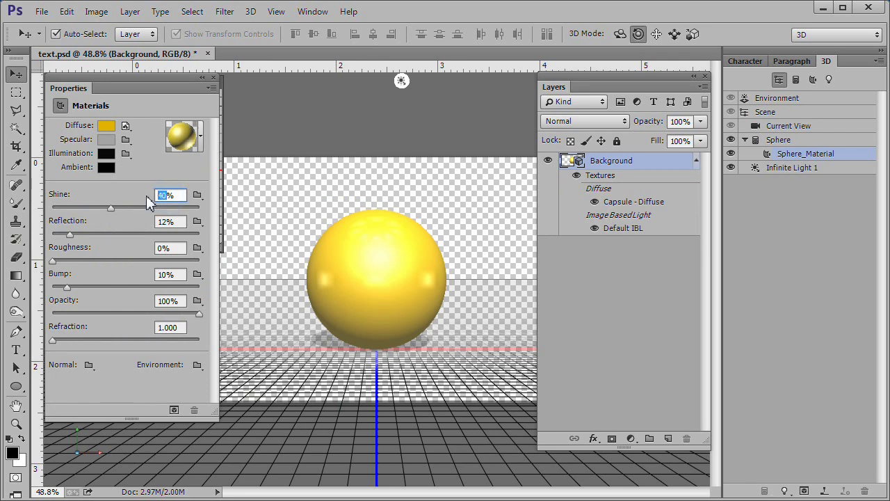
text(70)
key(Return)
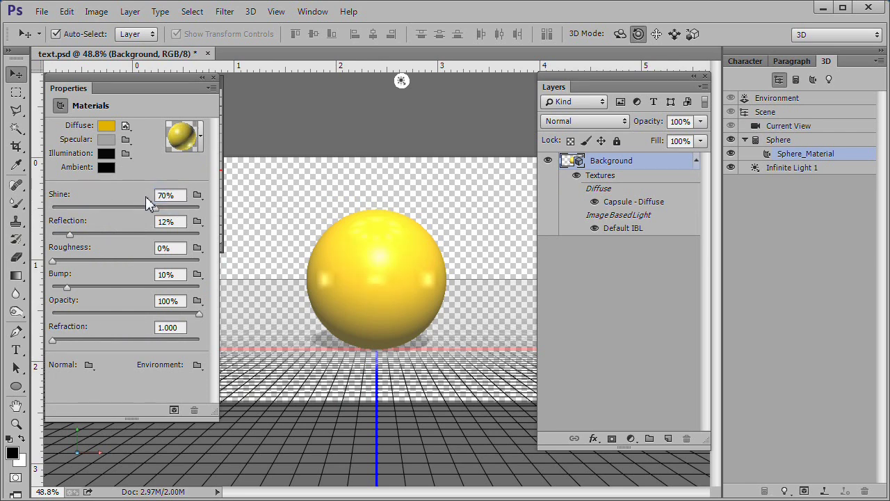
double_click(166, 221)
Load the TextMask image as the material's opacity texture.
click(200, 305)
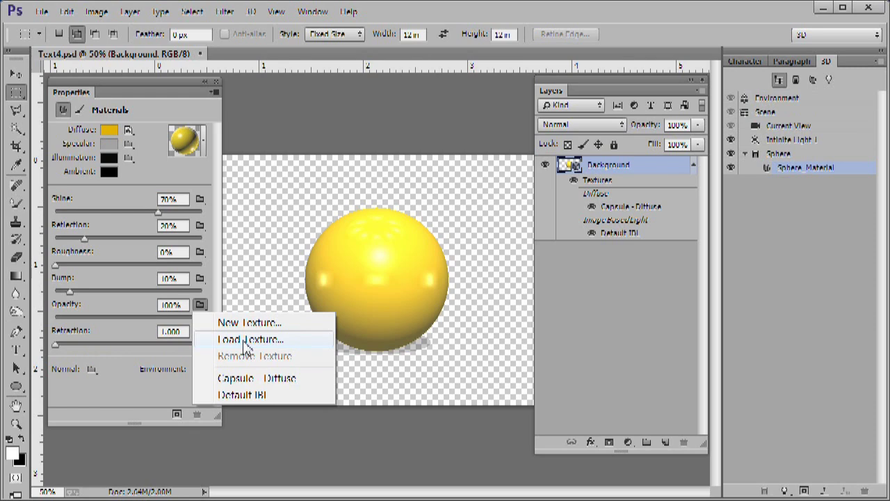
click(244, 341)
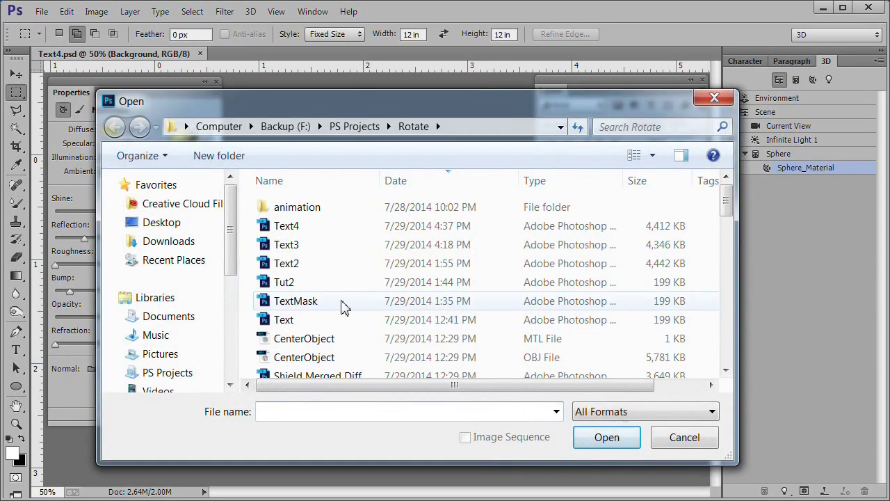
click(343, 305)
double_click(341, 304)
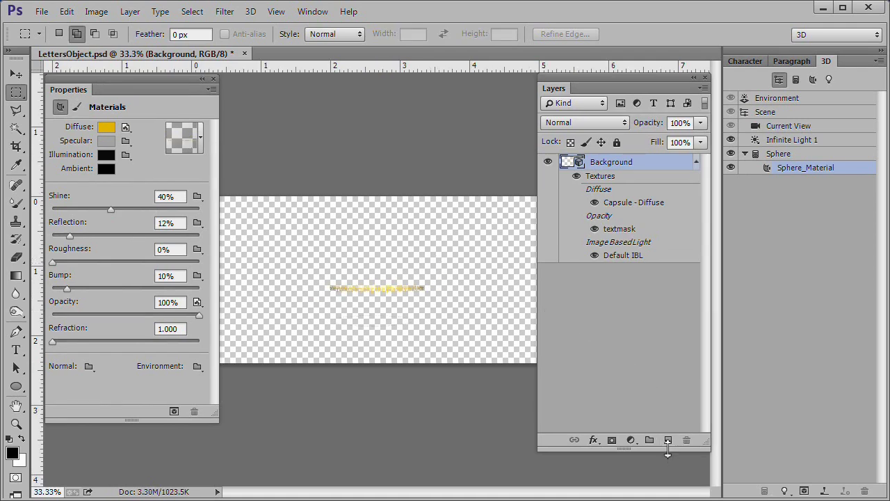
Add a new layer filled with black, switch to the Move tool, and zoom in.
click(668, 440)
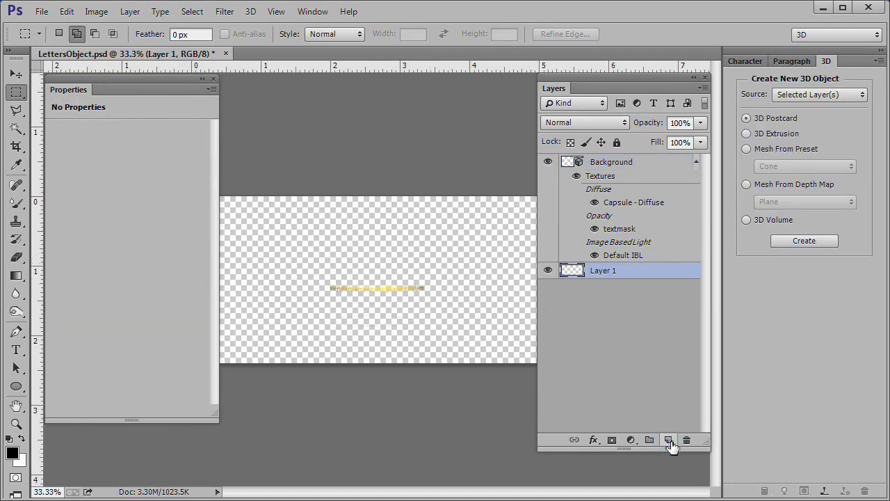
key(alt+BackSpace)
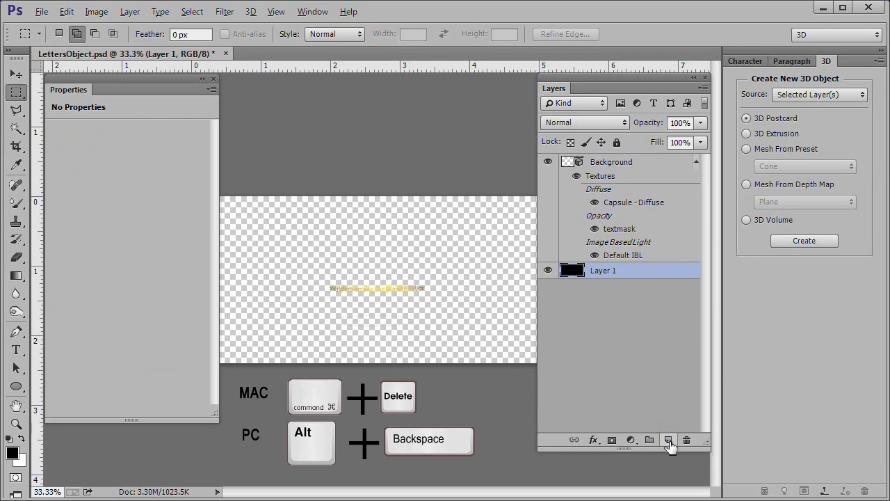
key(v)
key(ctrl+0)
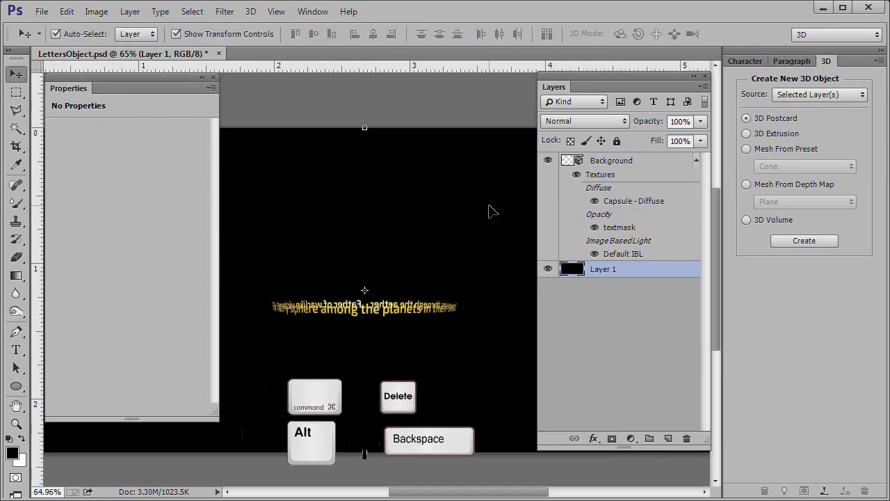
Select the Sphere mesh and scale it up to enlarge the text ring.
click(617, 166)
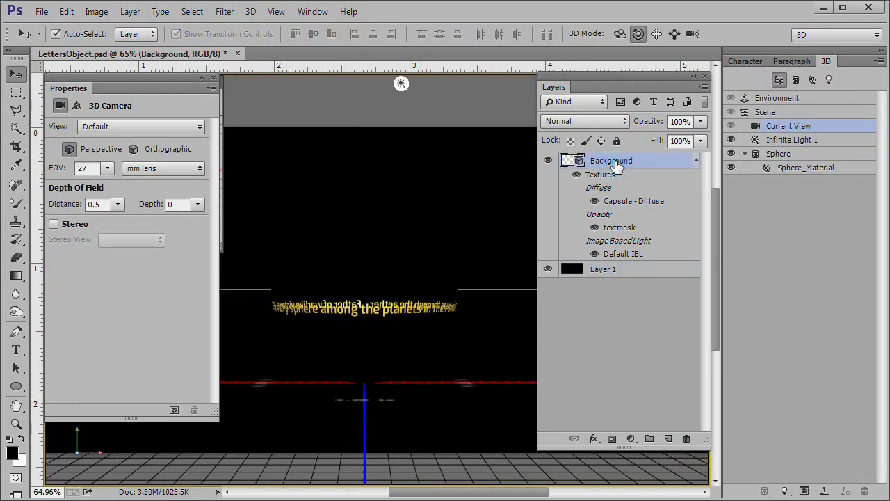
scroll(502, 204, up, 2)
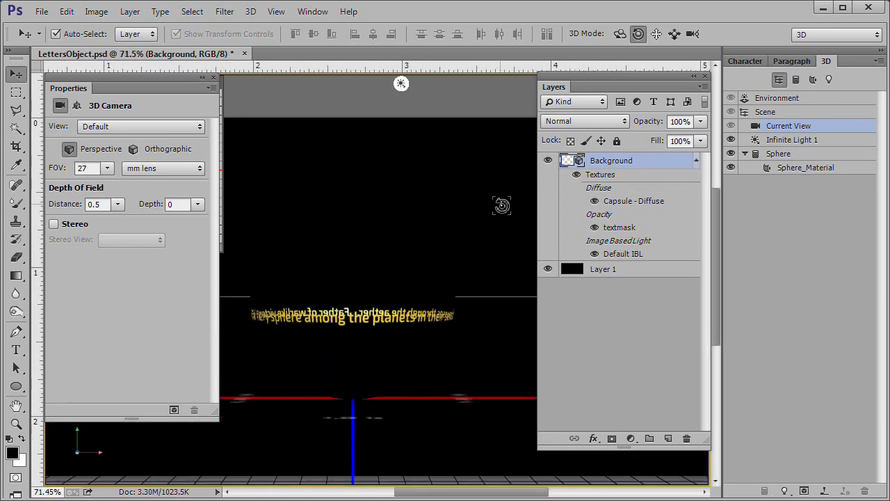
click(780, 154)
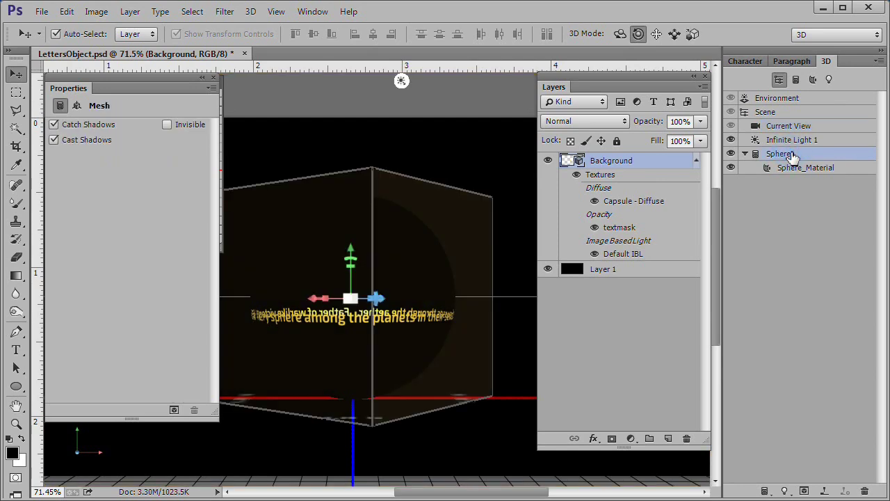
click(692, 34)
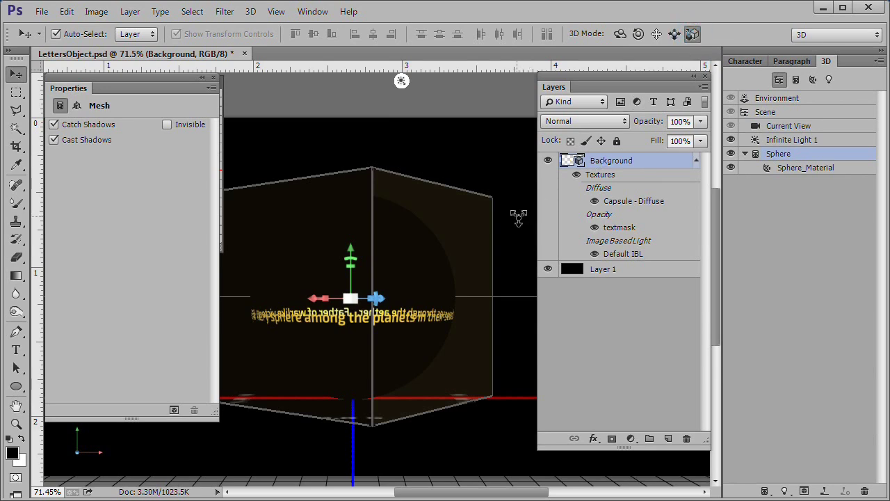
drag(517, 217, 522, 172)
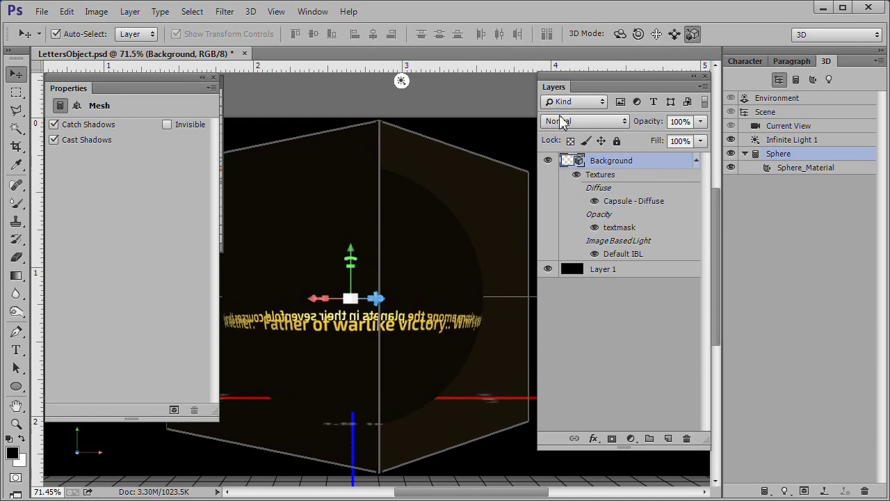
Tilt and roll the sphere so the gold text reads as a curved ring.
click(619, 36)
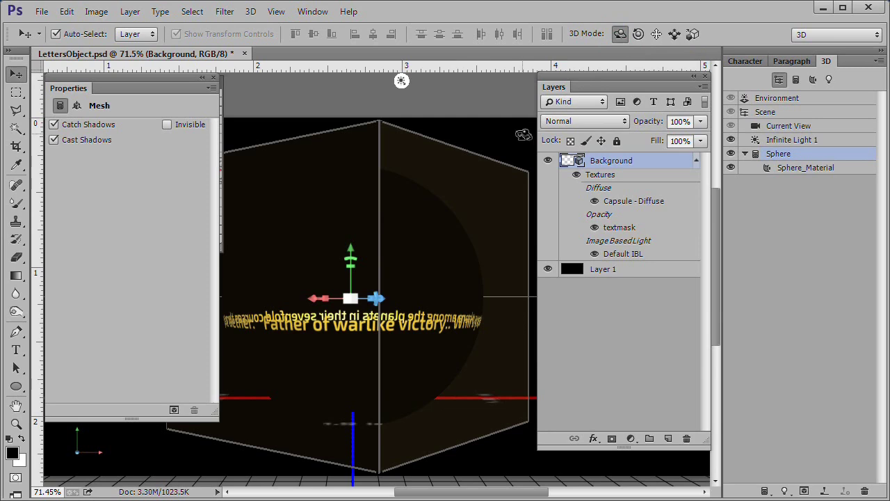
drag(521, 132, 522, 149)
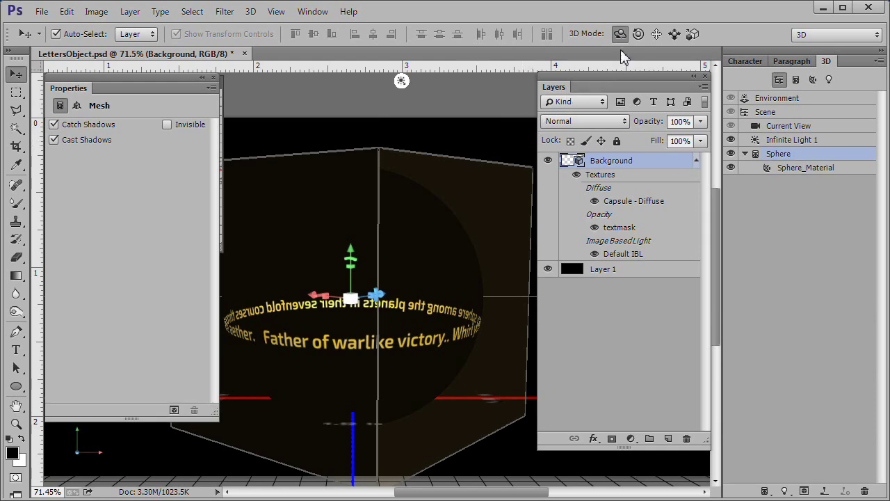
click(638, 35)
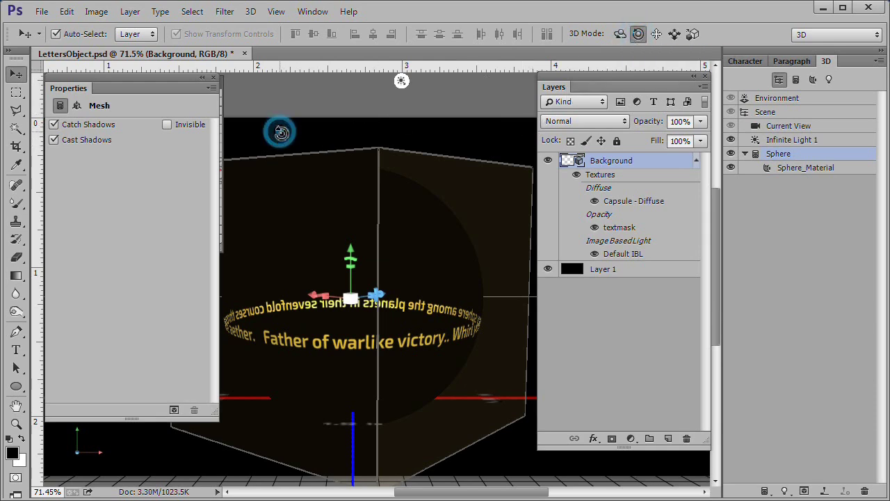
drag(284, 133, 255, 139)
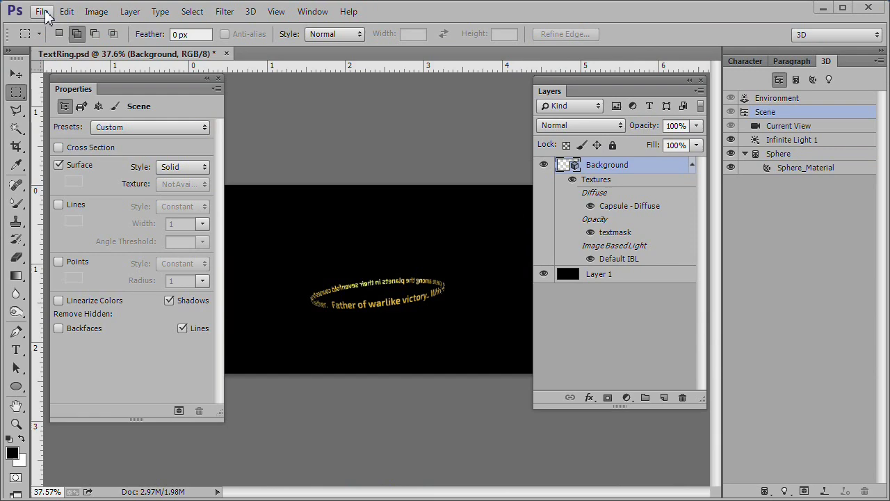
Place the marswrap image as an embedded layer and commit it.
click(43, 12)
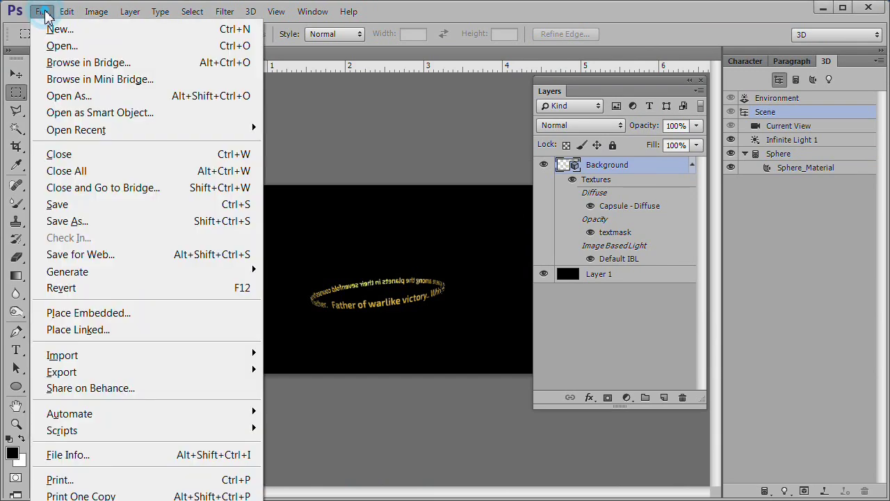
click(87, 312)
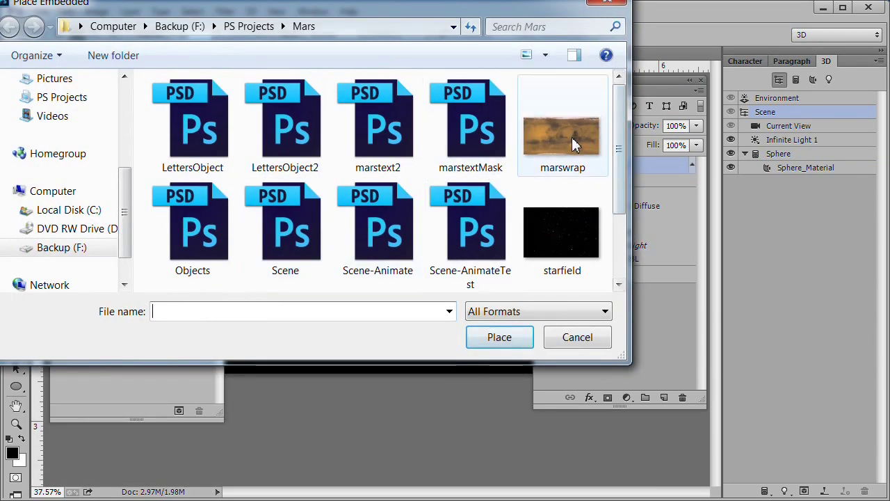
double_click(574, 144)
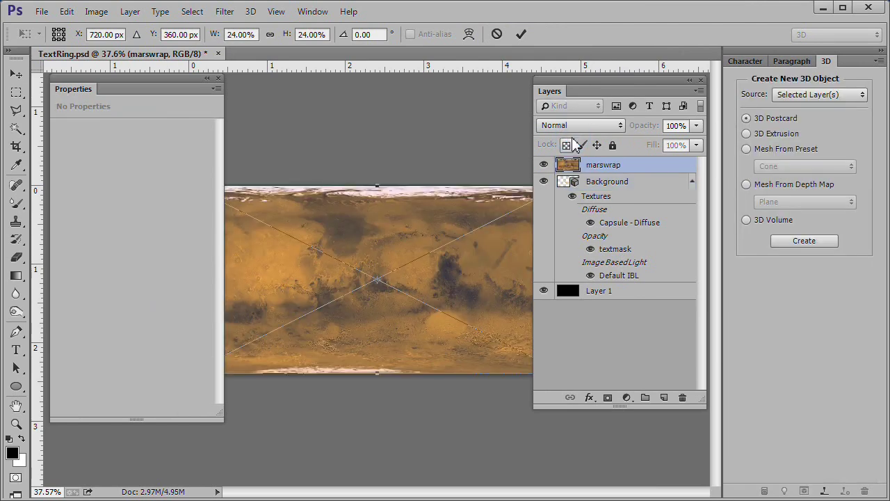
click(521, 33)
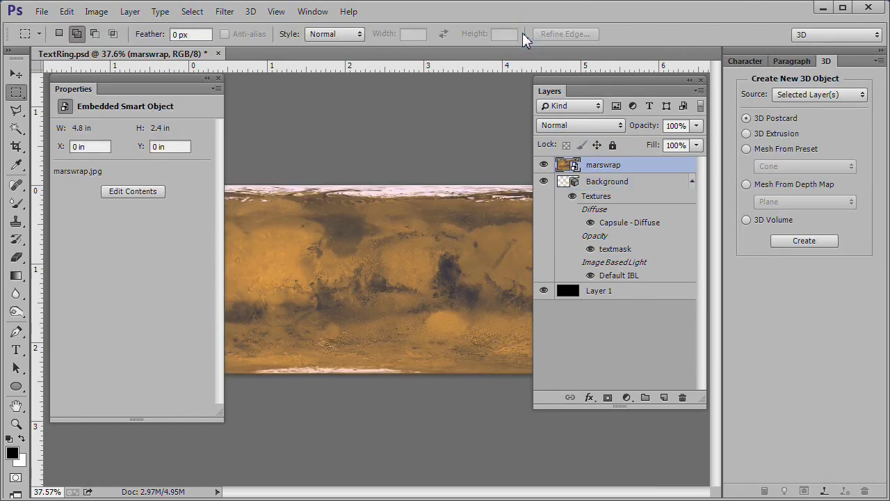
Build a Sphere preset mesh from the marswrap layer to form the Mars globe.
click(746, 150)
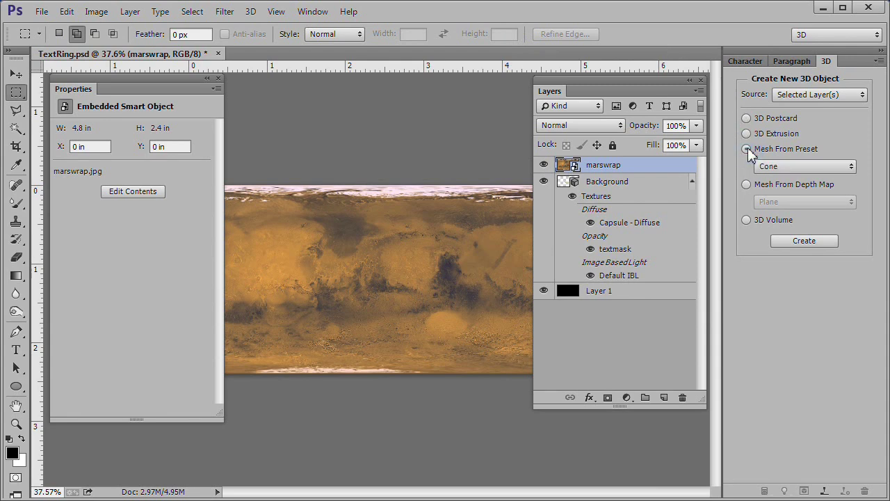
click(806, 166)
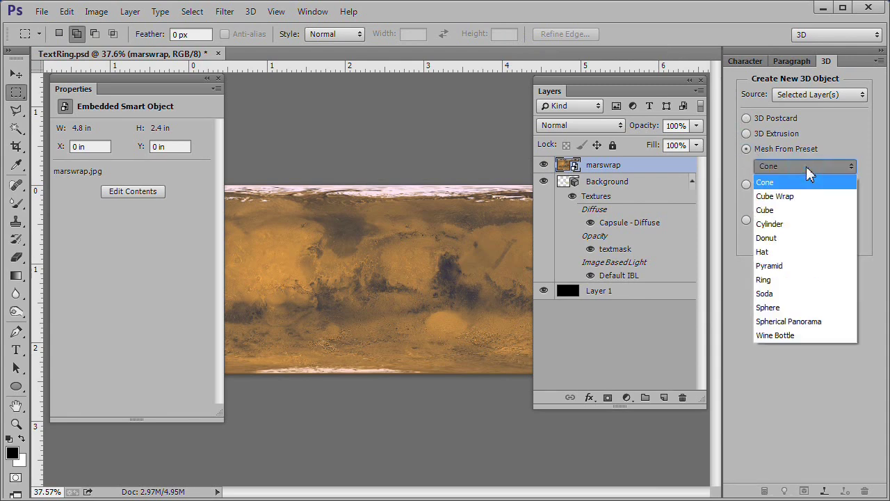
click(796, 313)
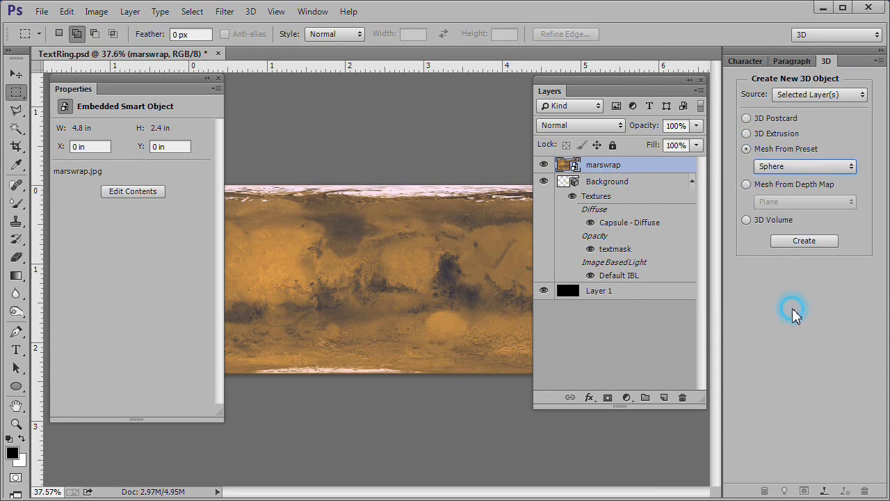
click(807, 242)
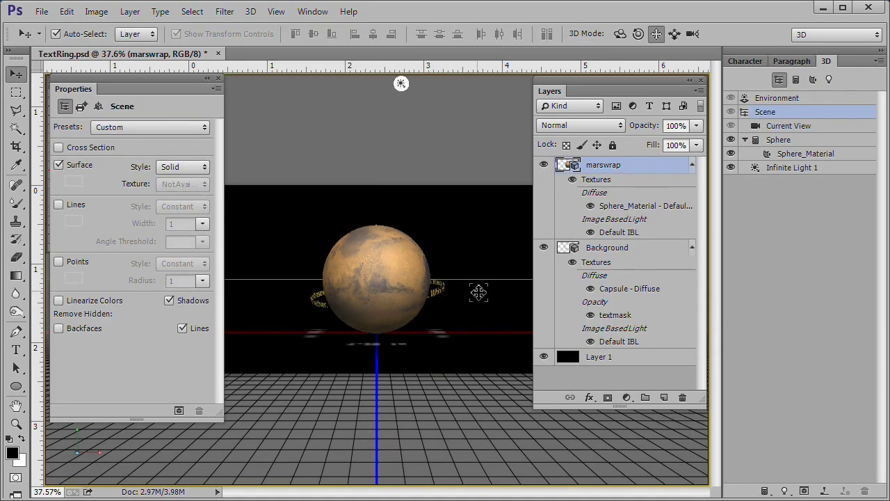
scroll(479, 292, down, 4)
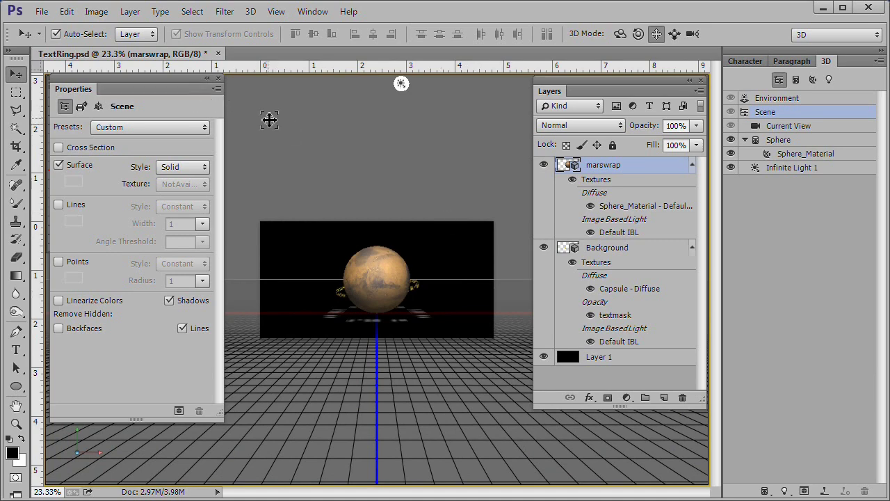
click(39, 11)
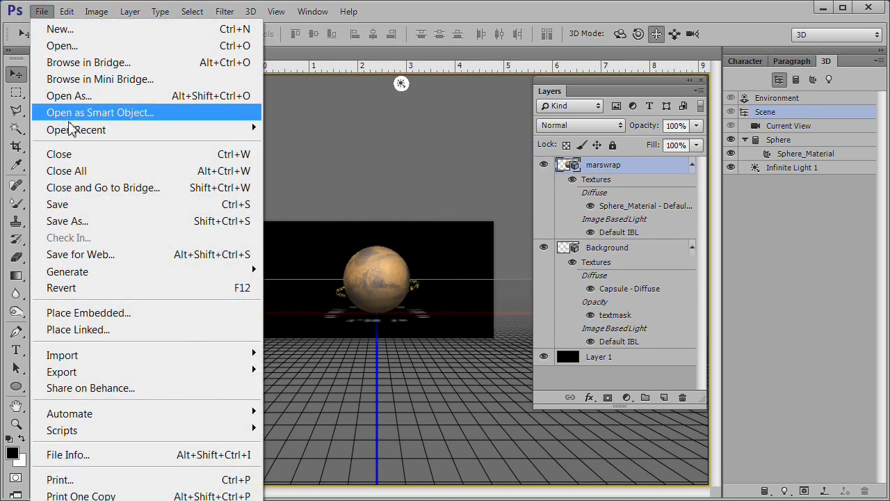
Place the starfield image, scale it to about 34%, and move its layer above Layer 1.
click(90, 314)
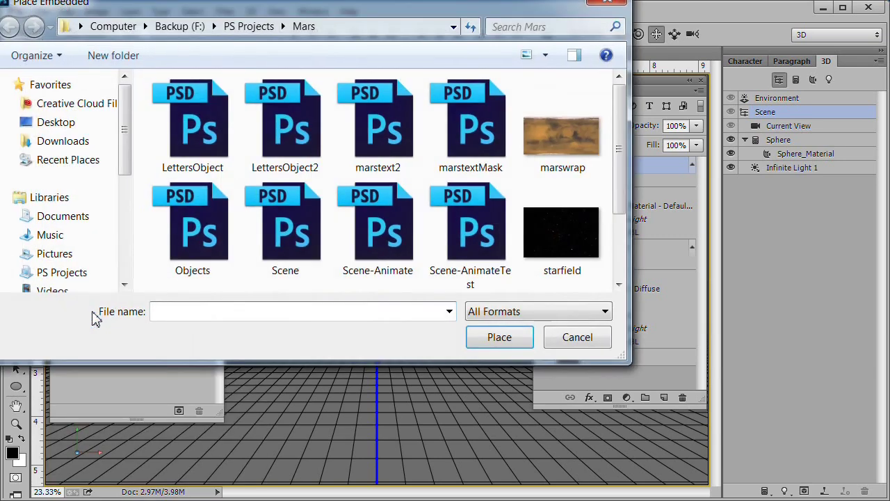
double_click(564, 240)
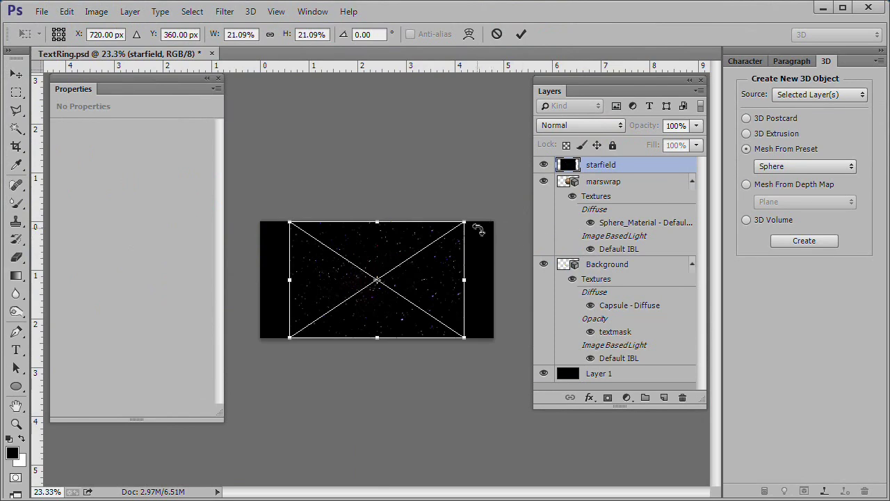
drag(466, 223, 520, 187)
click(521, 34)
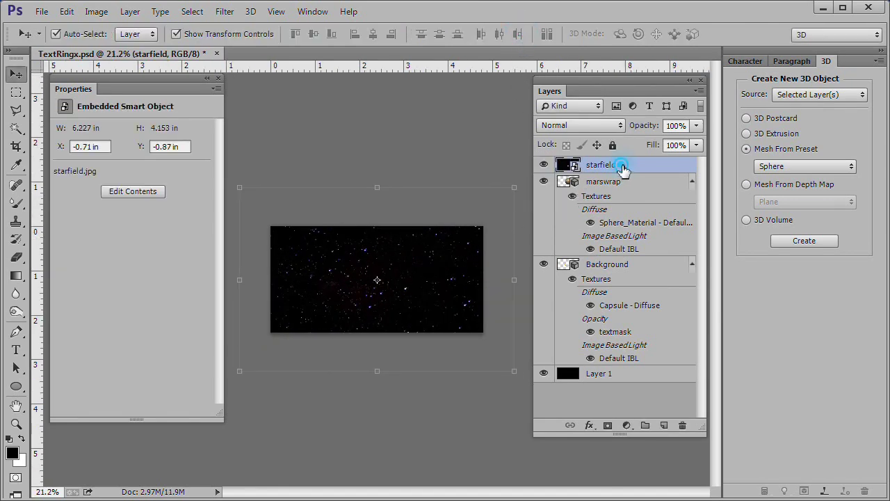
drag(623, 169, 640, 372)
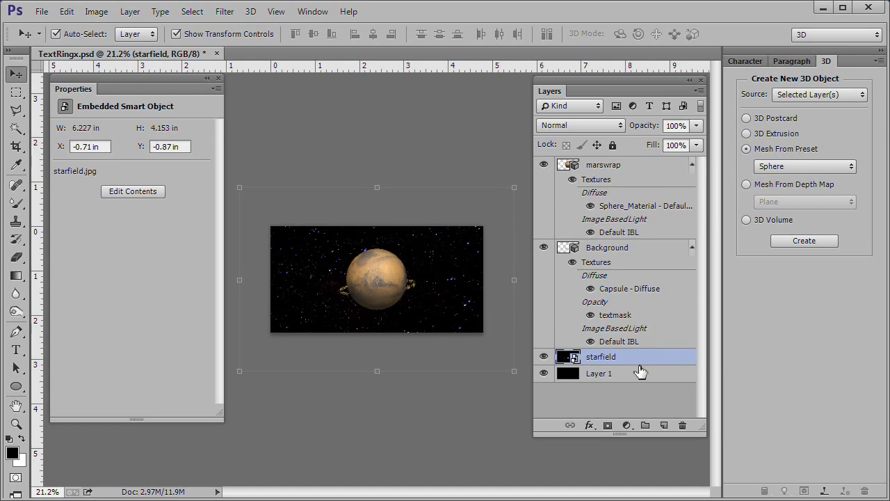
Make the starfield a 3D postcard and select it with the Background and marswrap layers.
click(747, 120)
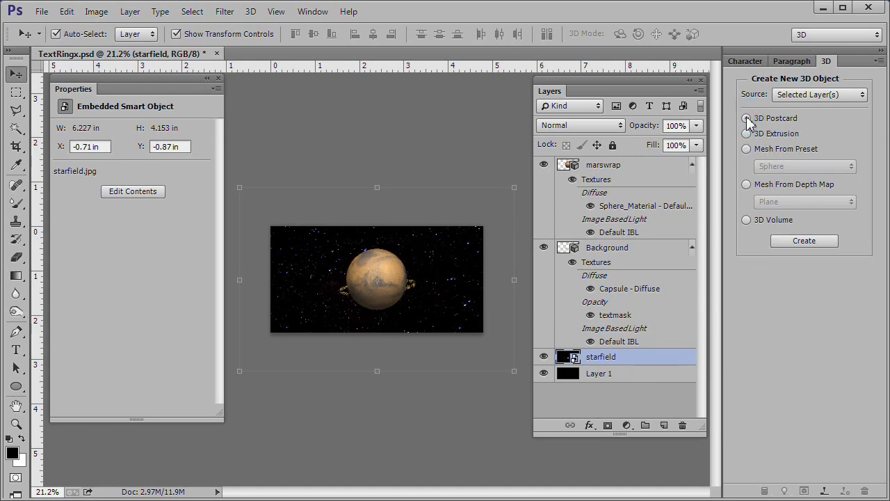
click(810, 252)
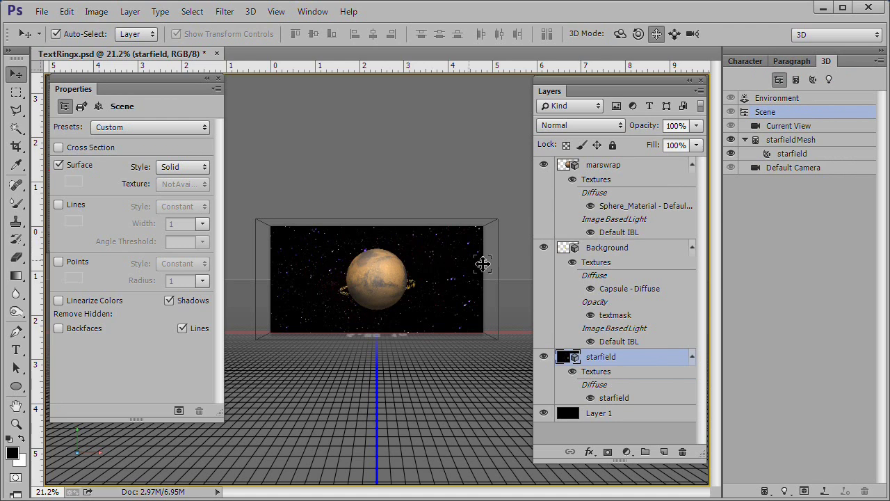
ctrl+click(594, 253)
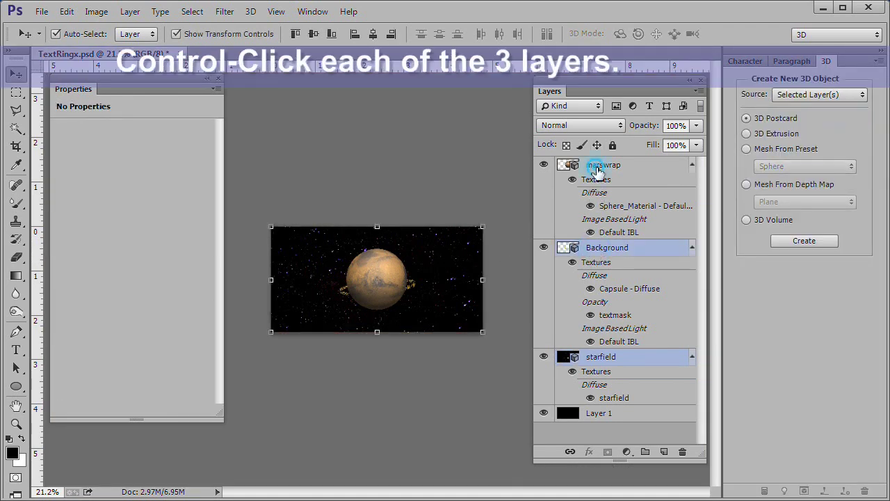
ctrl+click(597, 169)
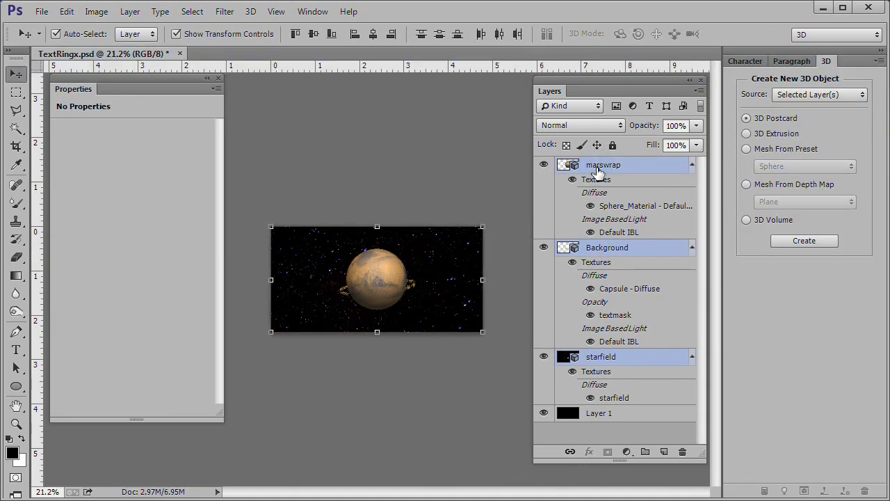
Merge the starfield, Mars and text-ring layers with 3D > Merge 3D Layers.
click(250, 13)
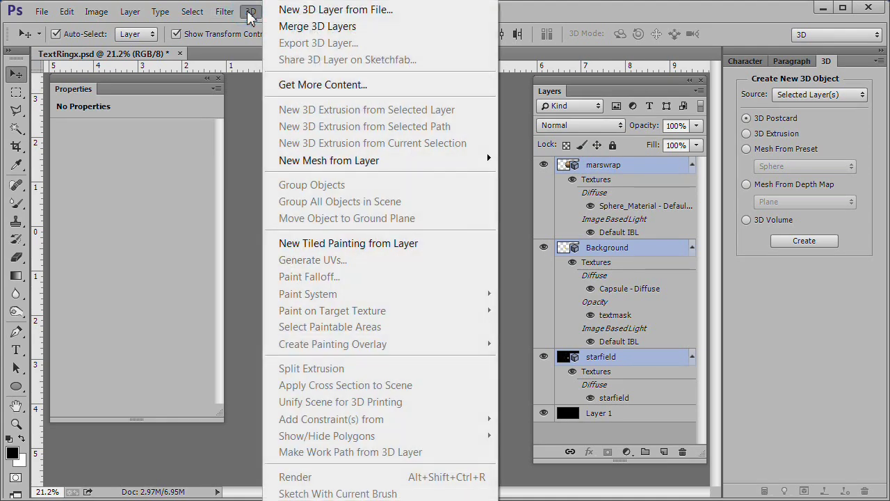
click(317, 26)
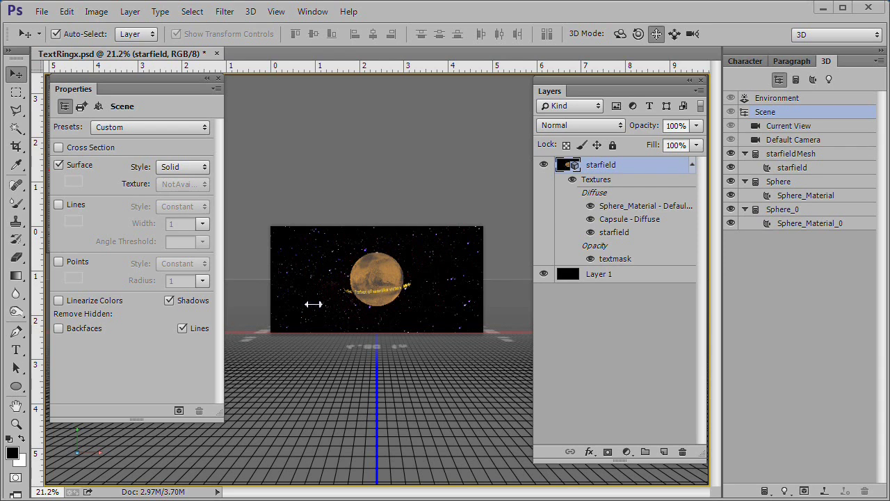
click(600, 167)
Rename the merged 3D layer to 'scene'.
double_click(600, 166)
text(scene)
key(Return)
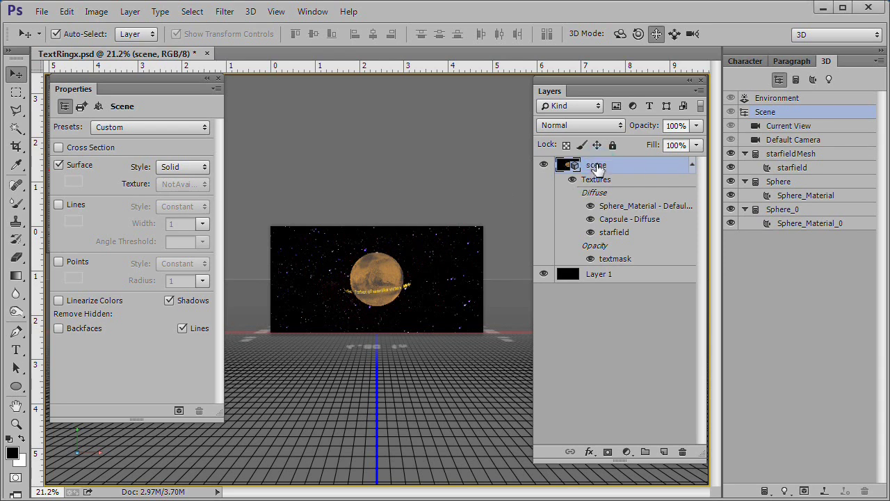
Rename the Sphere and Sphere_0 meshes to 'TextRing' and 'Mars', then zoom in on Mars.
double_click(778, 181)
text(TextRing)
key(Return)
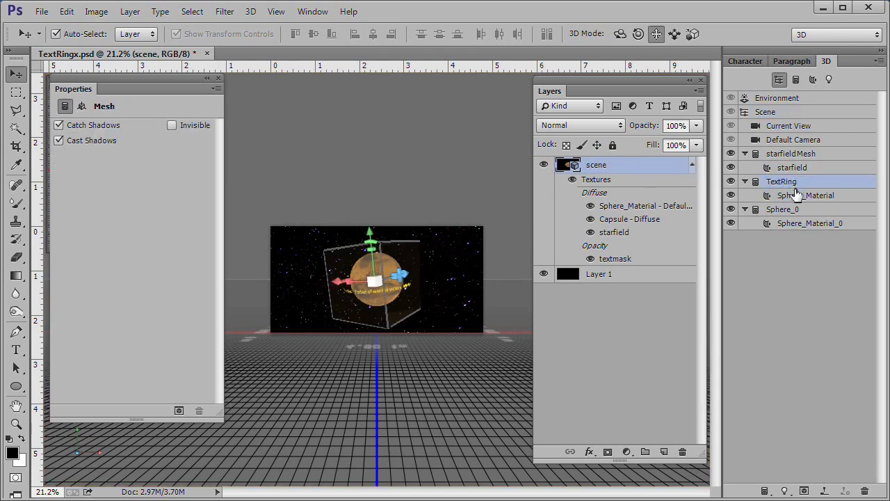
double_click(781, 210)
text(Mars)
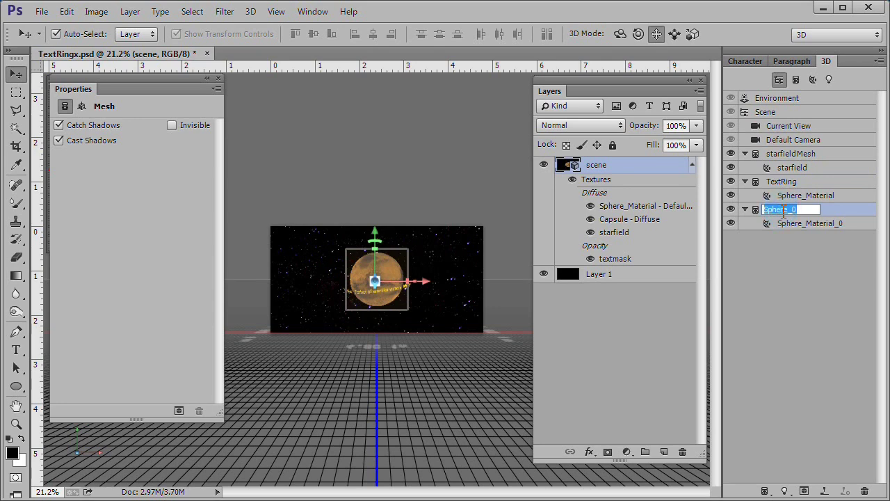
key(Return)
key(ctrl+plus)
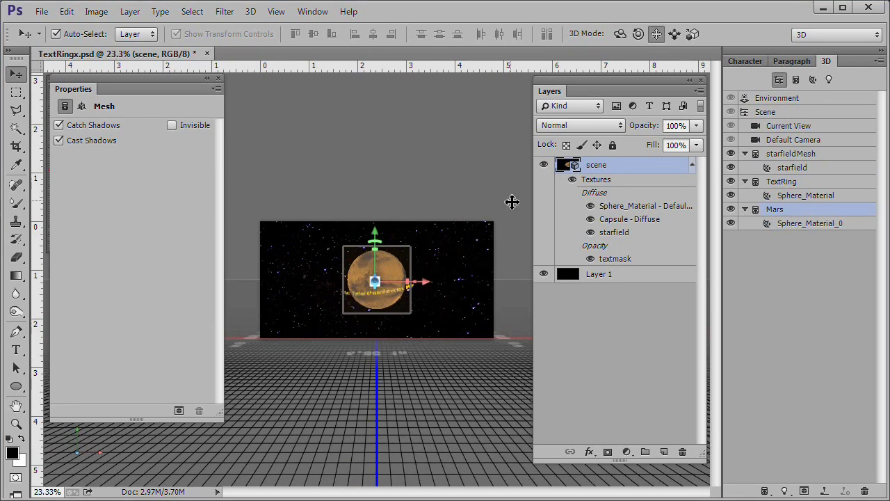
key(ctrl+plus)
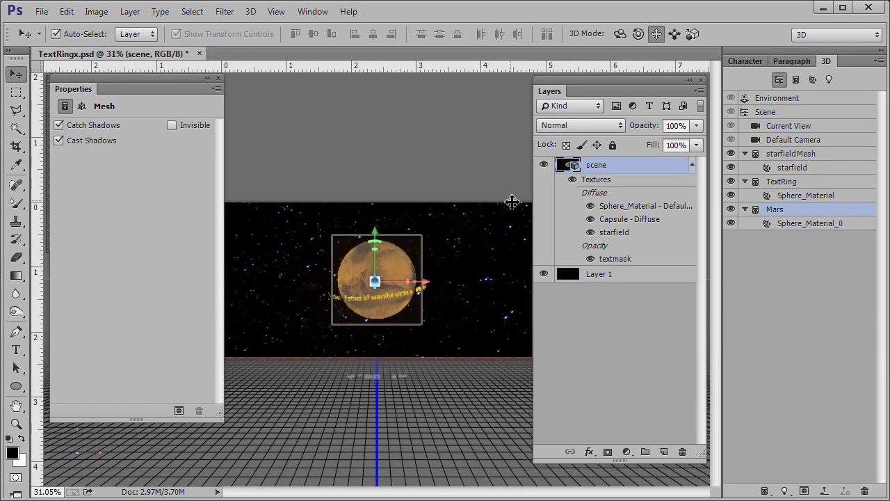
key(ctrl+plus)
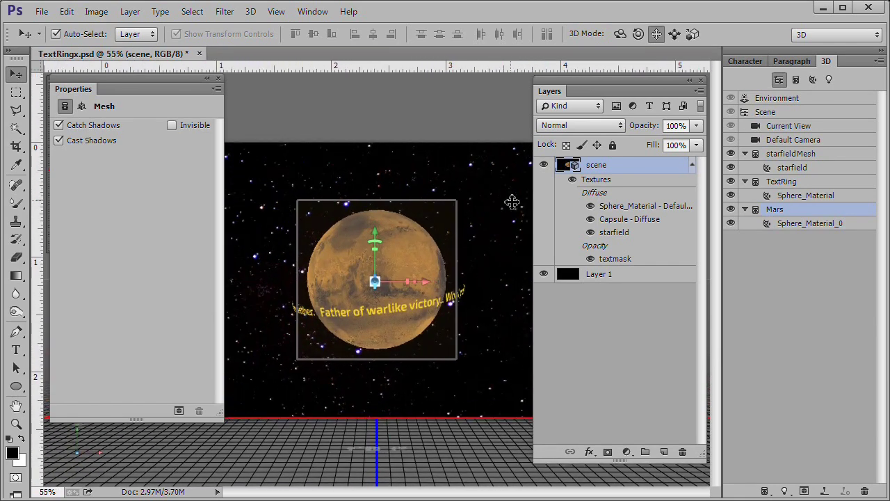
Set the Current View camera to the Top view.
click(793, 128)
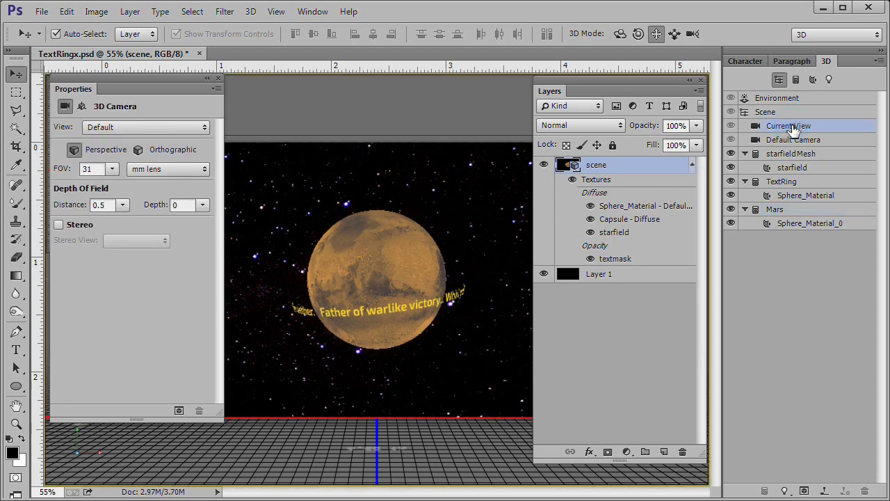
click(187, 129)
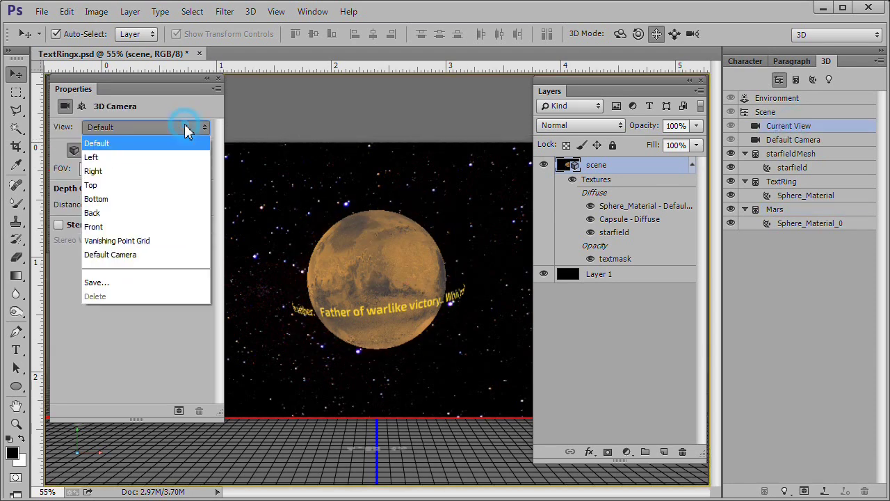
click(130, 186)
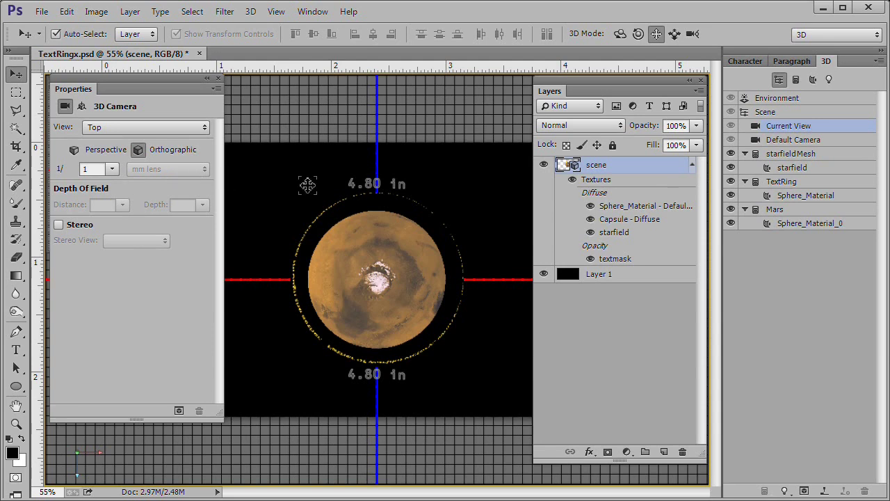
Pan the Mars mesh slightly upward, then return to the Rotate 3D mode.
click(793, 211)
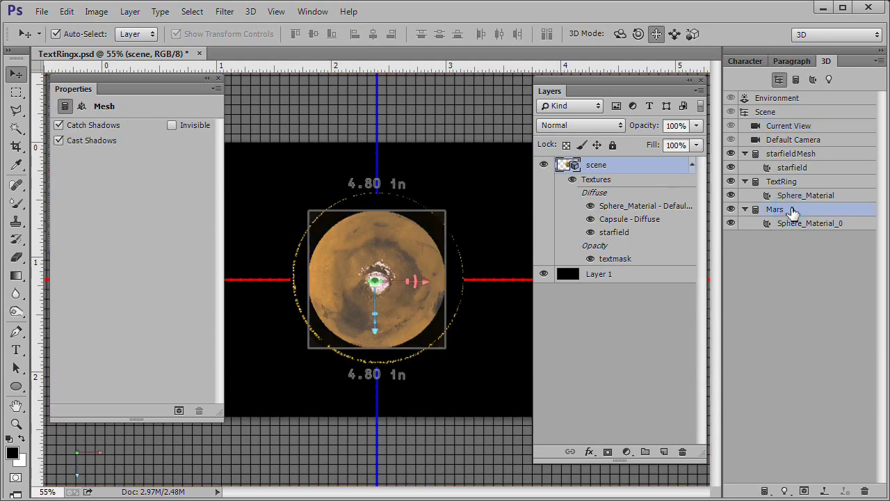
click(657, 34)
drag(486, 216, 486, 211)
click(620, 33)
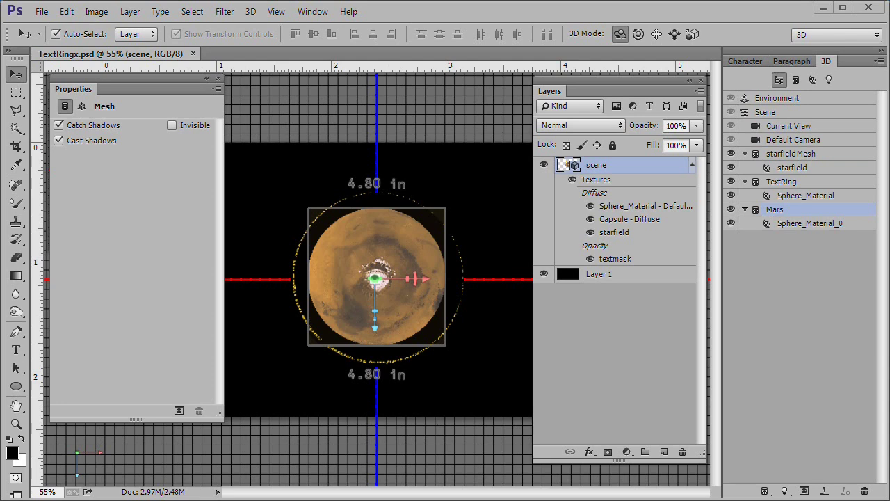
Drag the starfield mesh upward so its band sits above the planet in the top view.
click(803, 155)
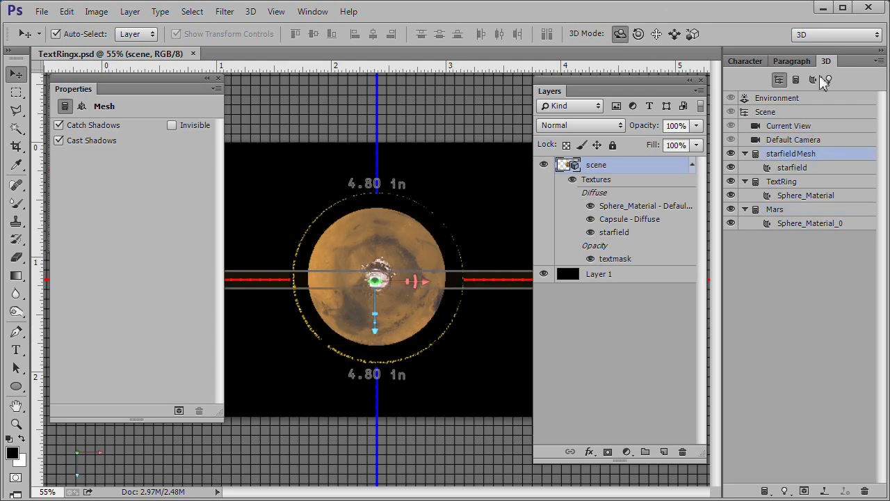
click(657, 34)
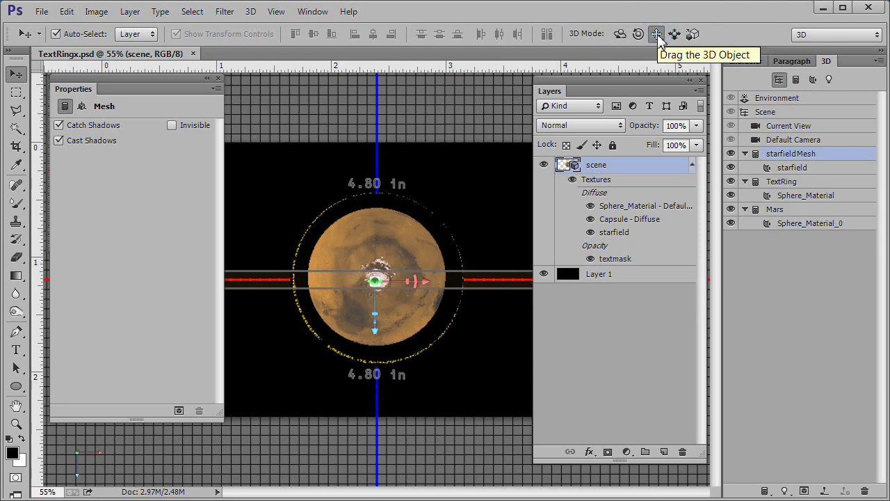
click(503, 214)
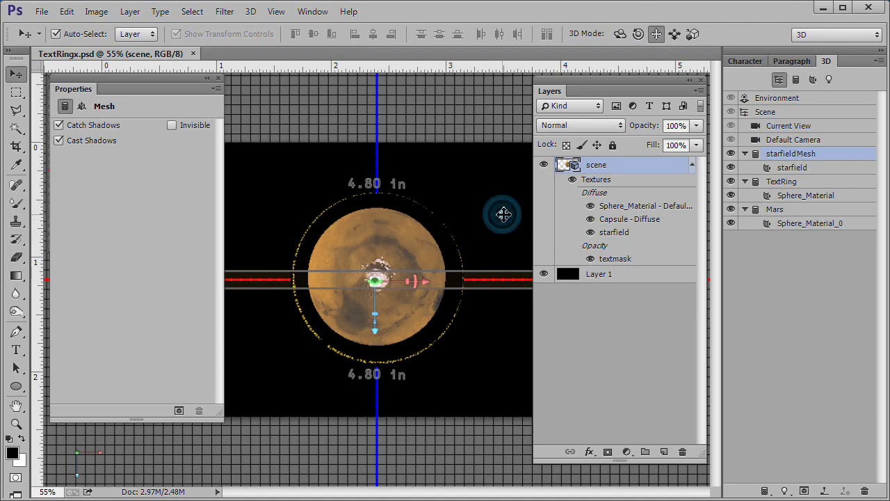
drag(503, 214, 516, 98)
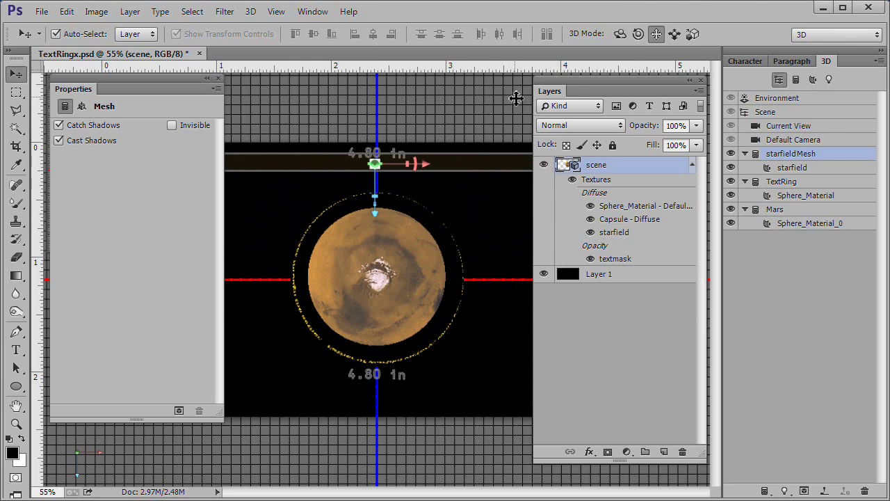
click(788, 125)
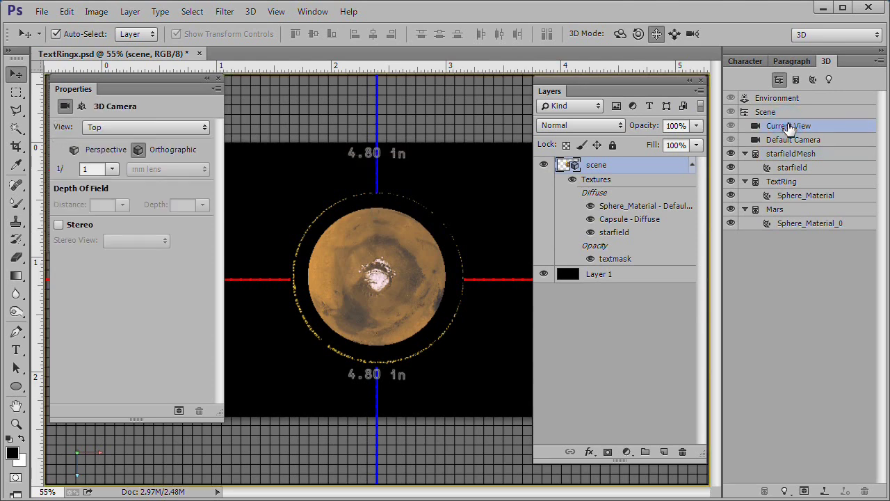
Switch to the Front camera view and nudge the TextRing slightly upward along its Y axis.
click(180, 127)
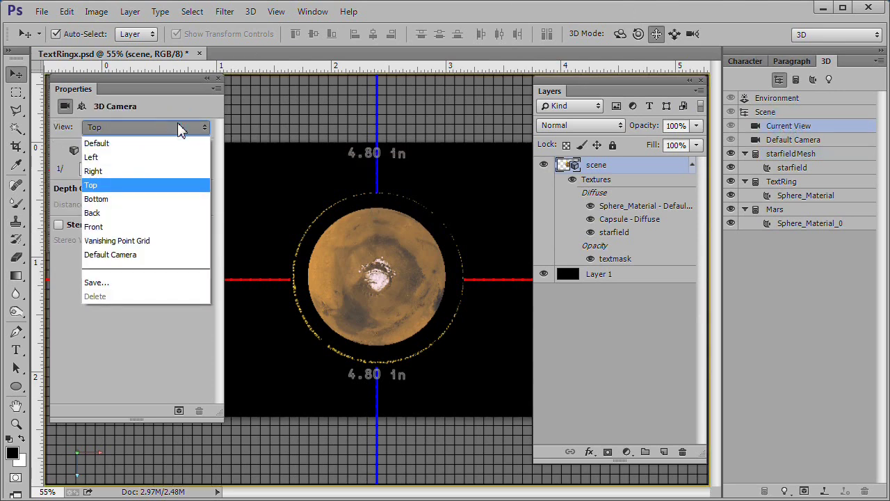
click(136, 225)
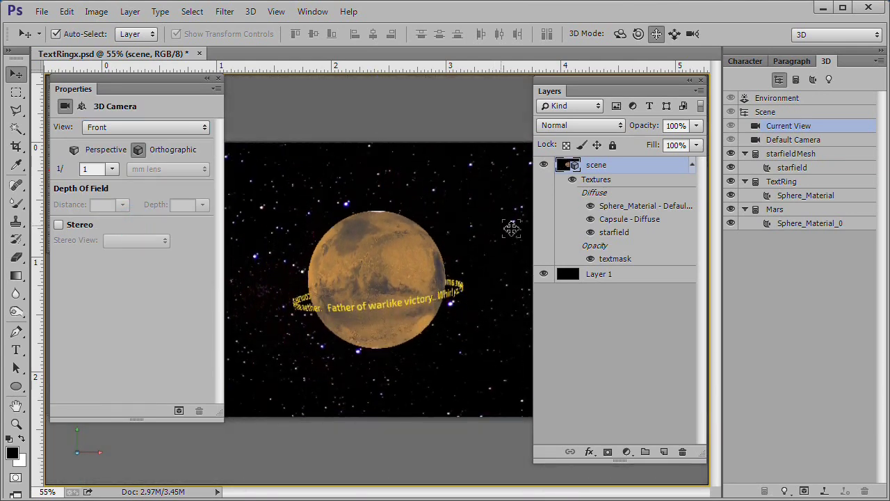
click(782, 182)
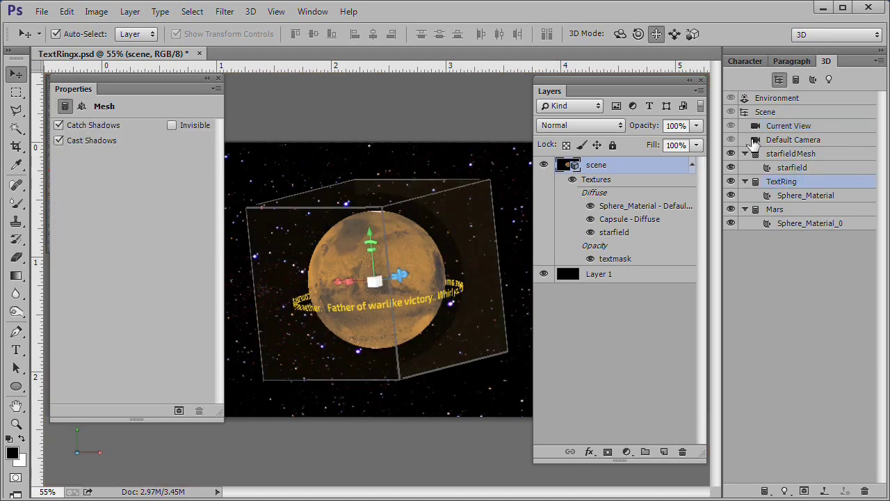
click(619, 37)
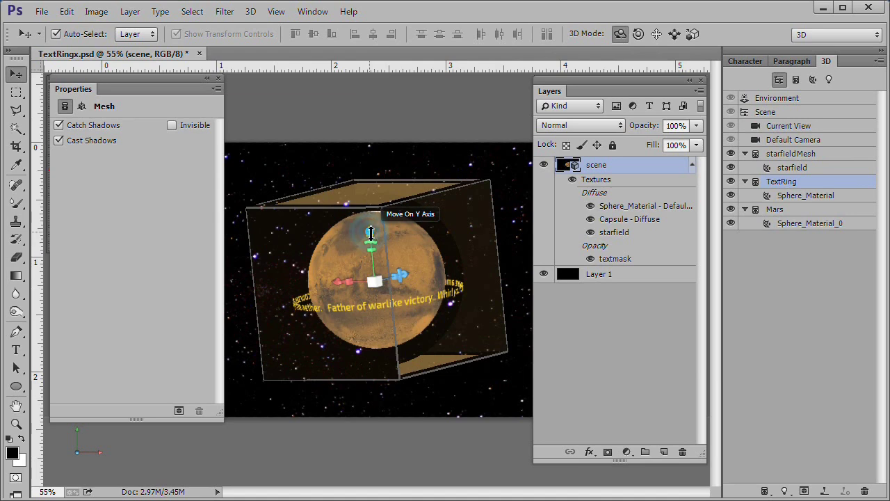
drag(372, 234, 376, 237)
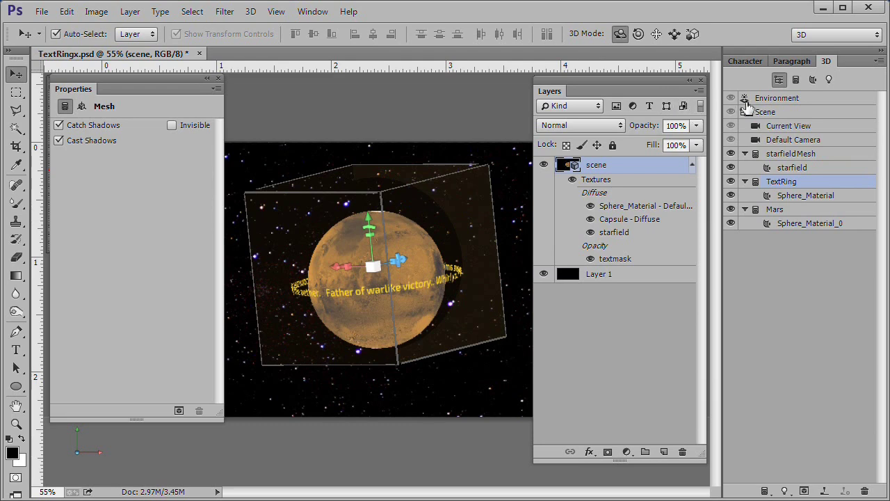
Turn off image-based lighting in the Environment settings.
click(792, 128)
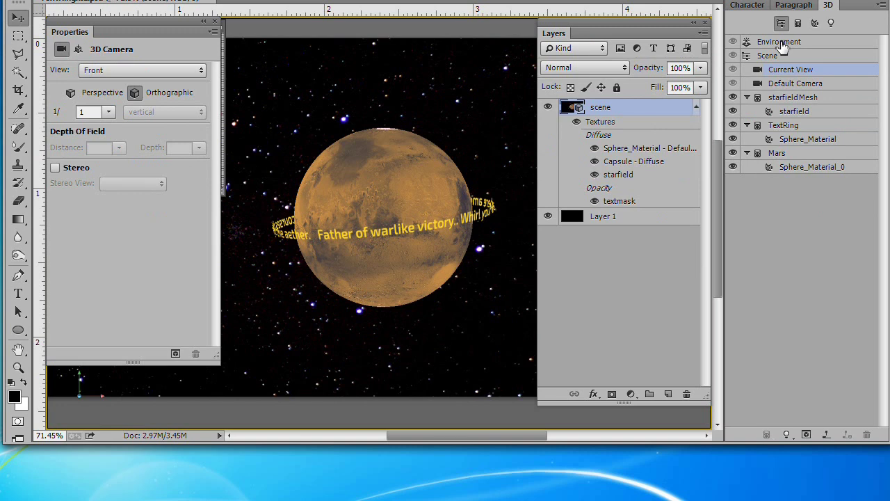
click(780, 42)
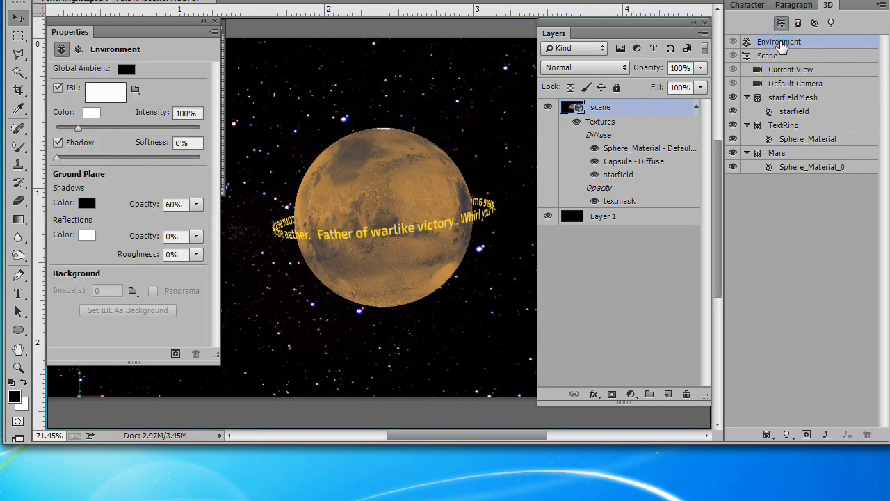
click(58, 89)
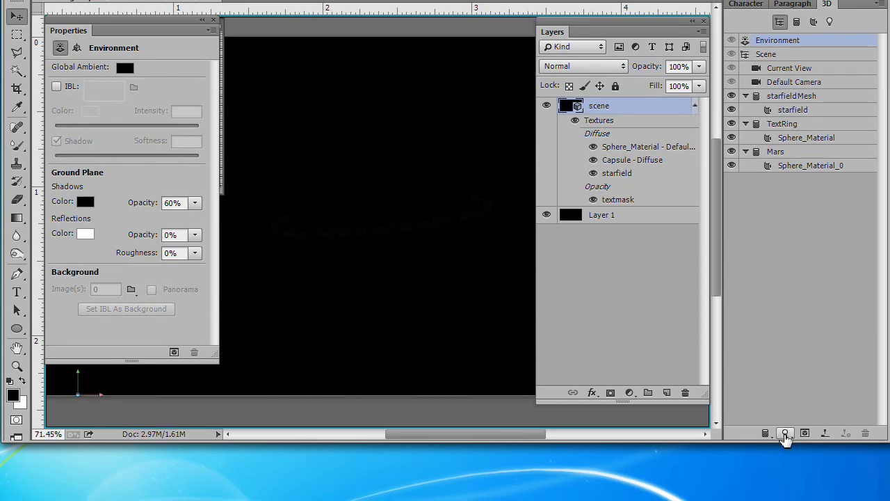
Add an infinite light at 117% intensity, aimed at the planet, with shadows off.
click(785, 434)
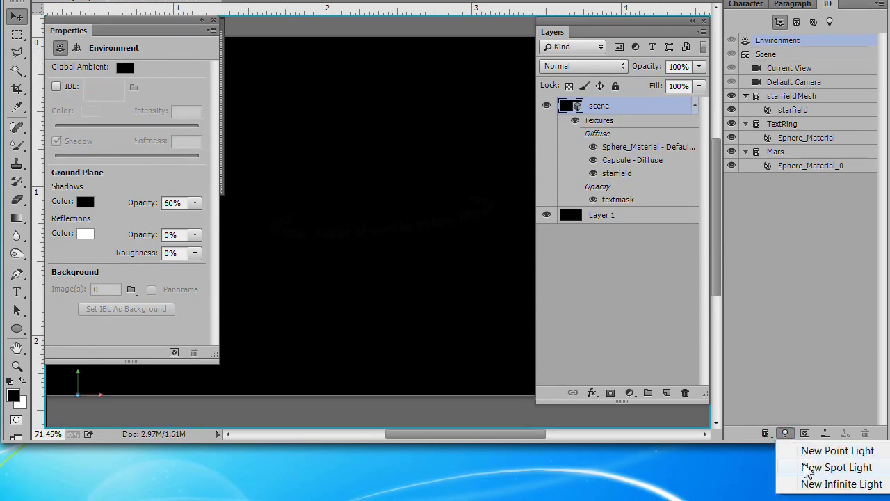
click(811, 485)
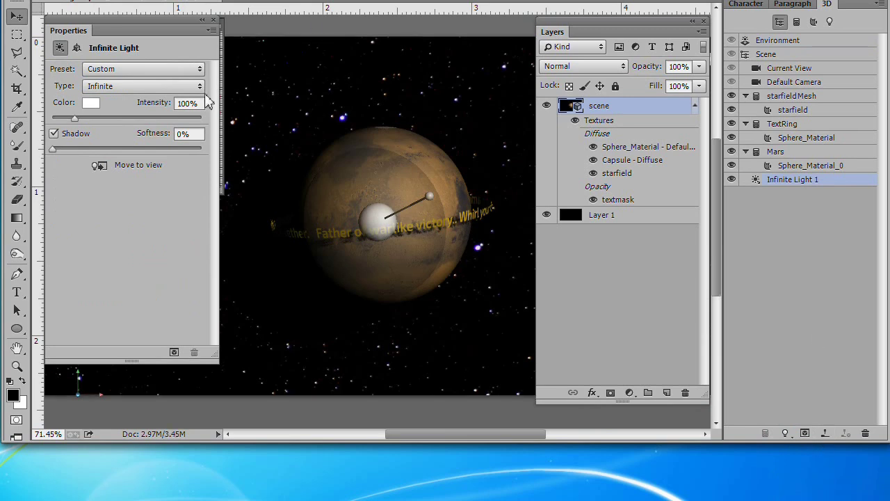
click(191, 103)
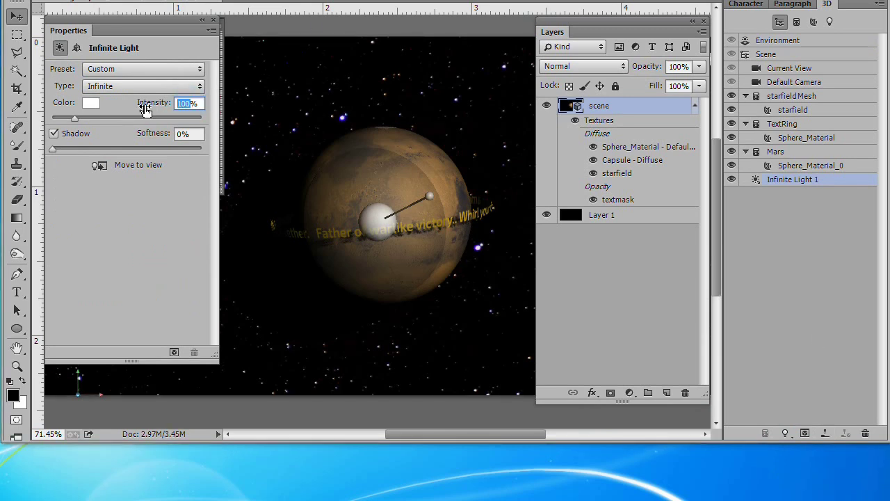
drag(144, 110, 144, 110)
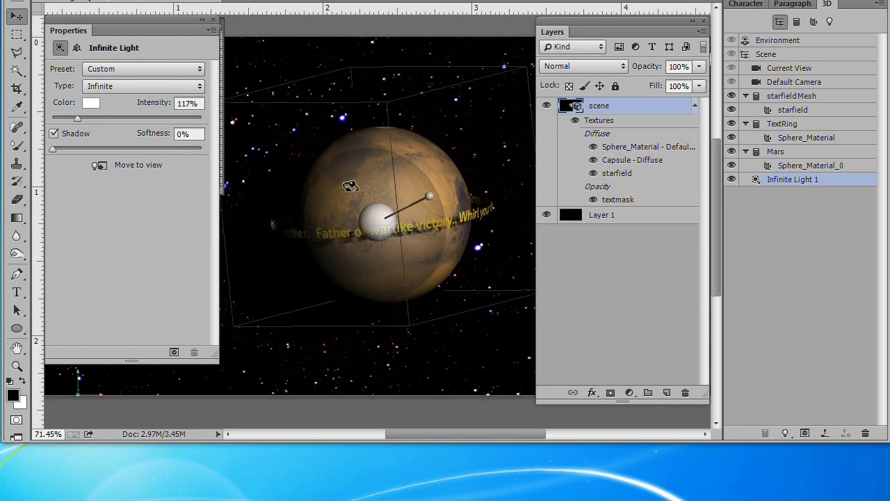
drag(431, 194, 378, 214)
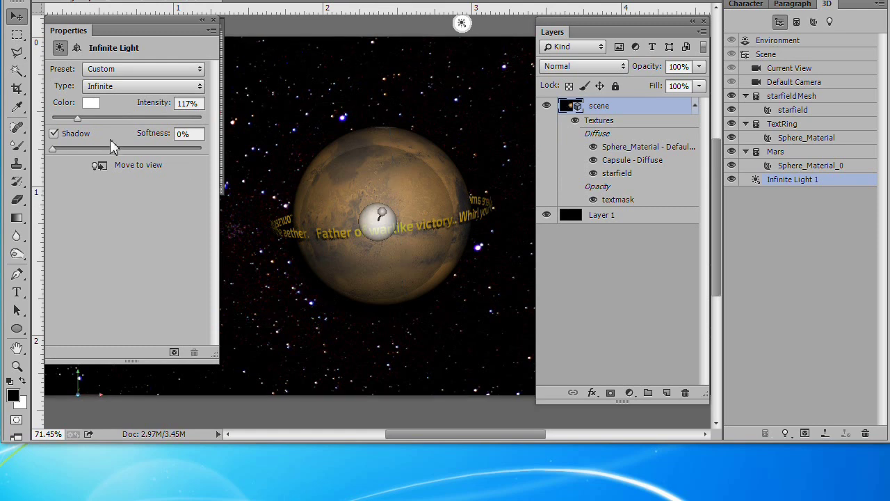
click(53, 135)
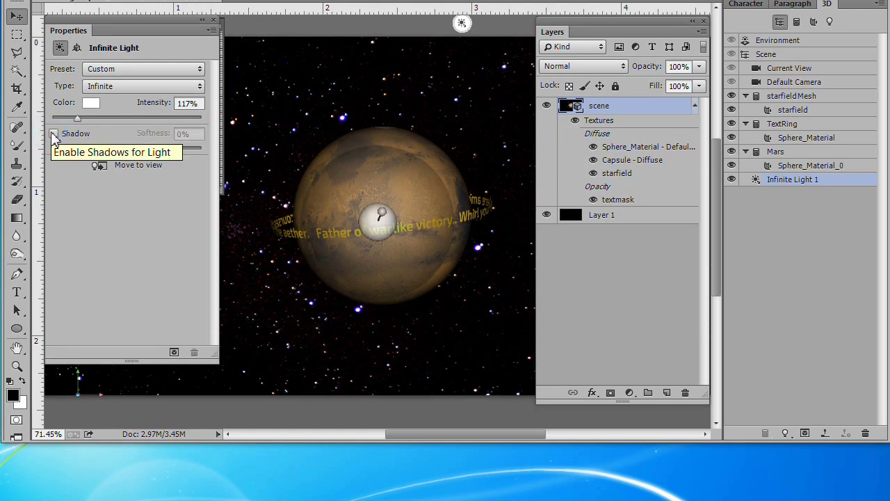
click(802, 68)
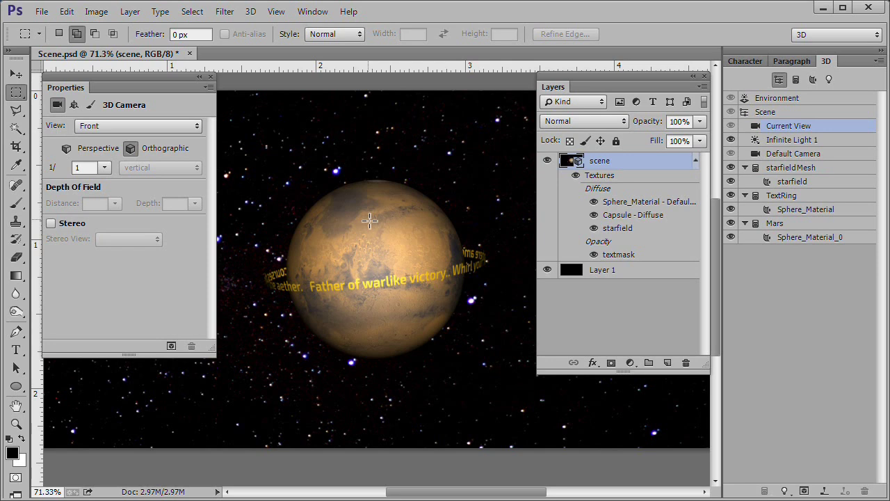
Set Sphere_Material_0's specular colour to a dark orange-brown at about −2 stops intensity.
click(805, 239)
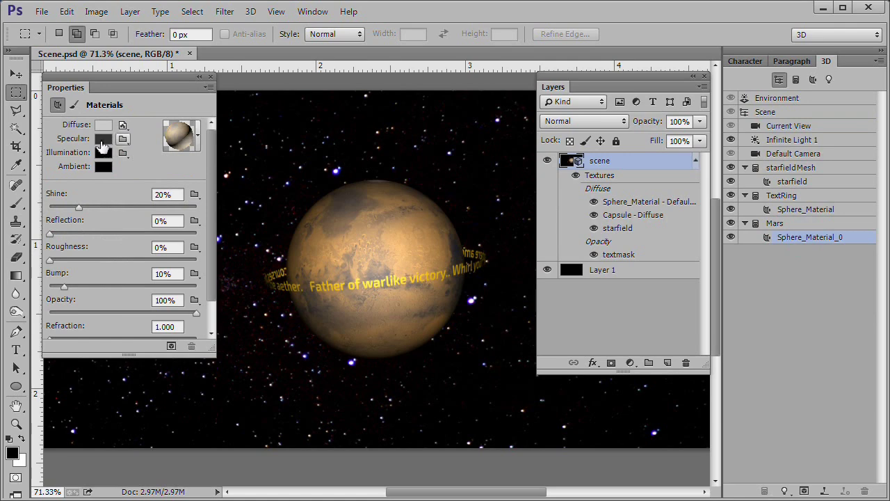
click(102, 141)
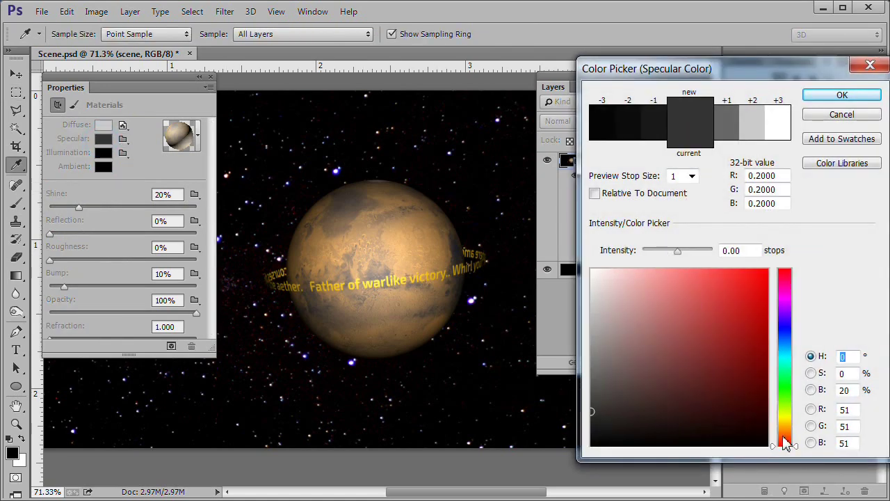
click(786, 436)
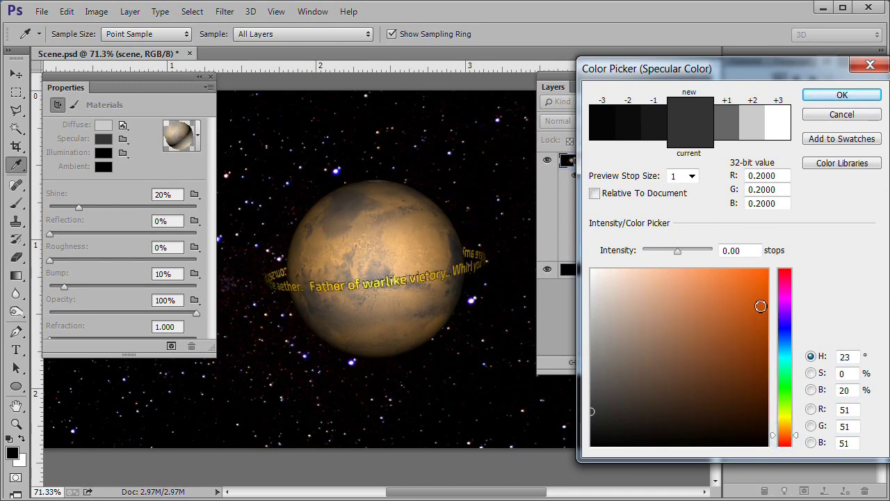
click(747, 281)
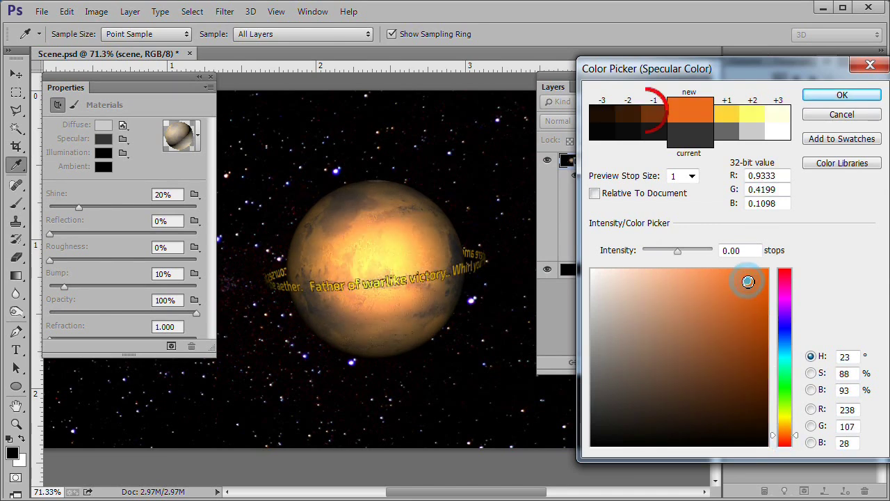
click(658, 120)
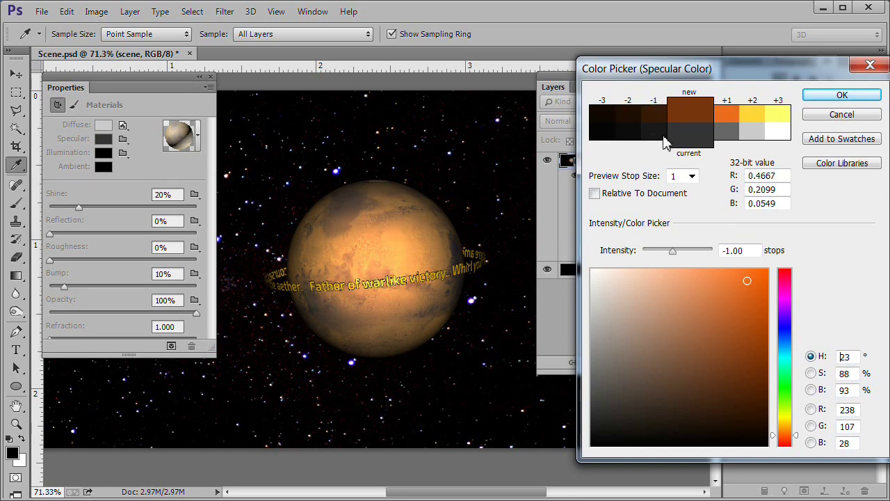
drag(673, 252, 669, 252)
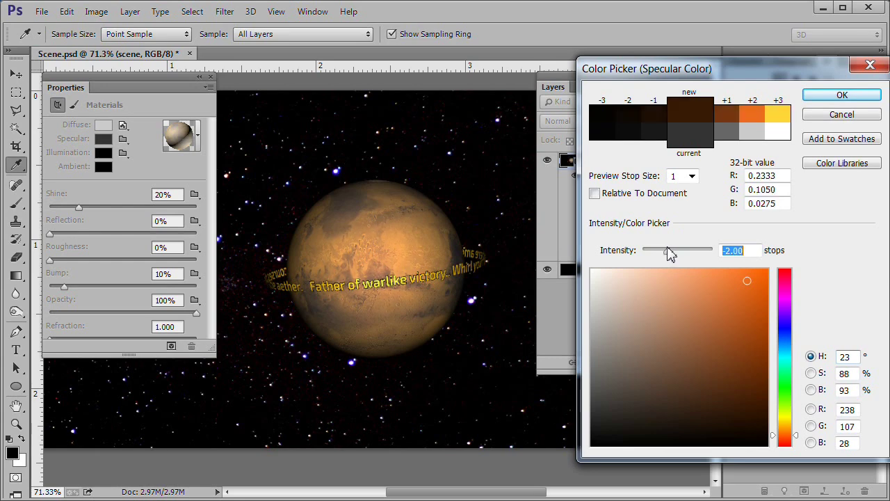
click(841, 95)
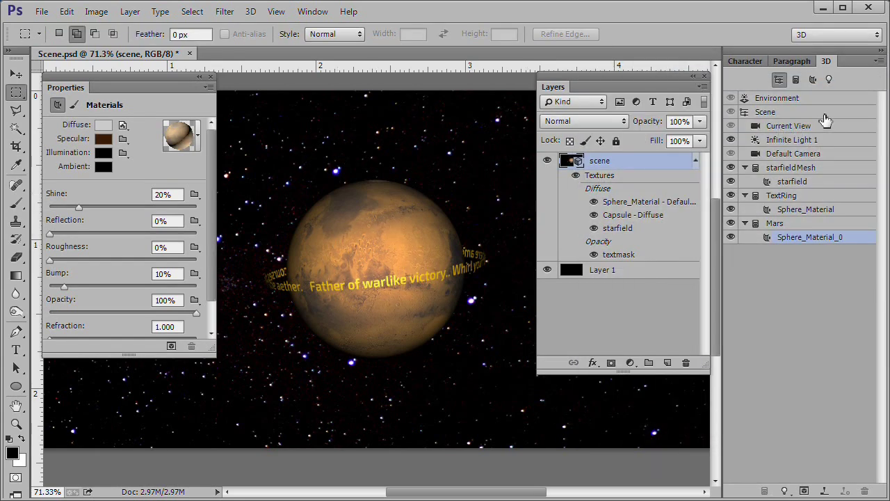
Select Current View in the 3D panel to continue with the front-camera scene.
click(820, 126)
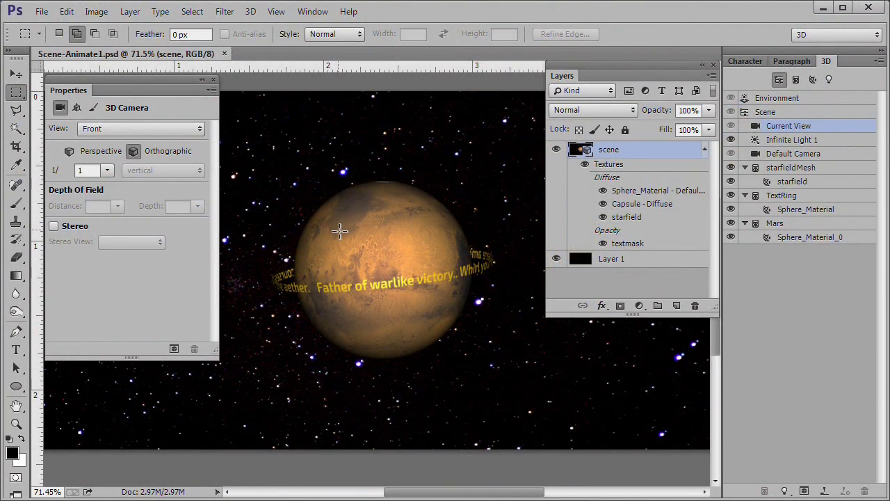
Show the Timeline panel and create a video timeline for the document.
click(312, 12)
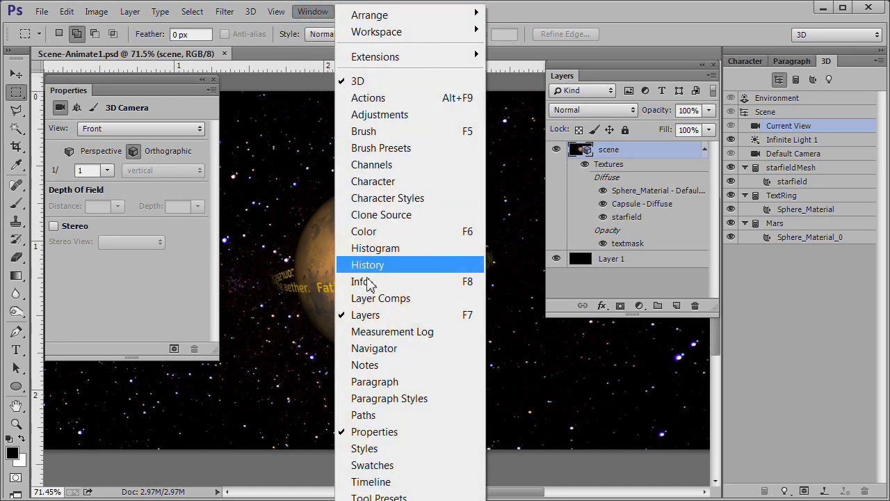
click(408, 481)
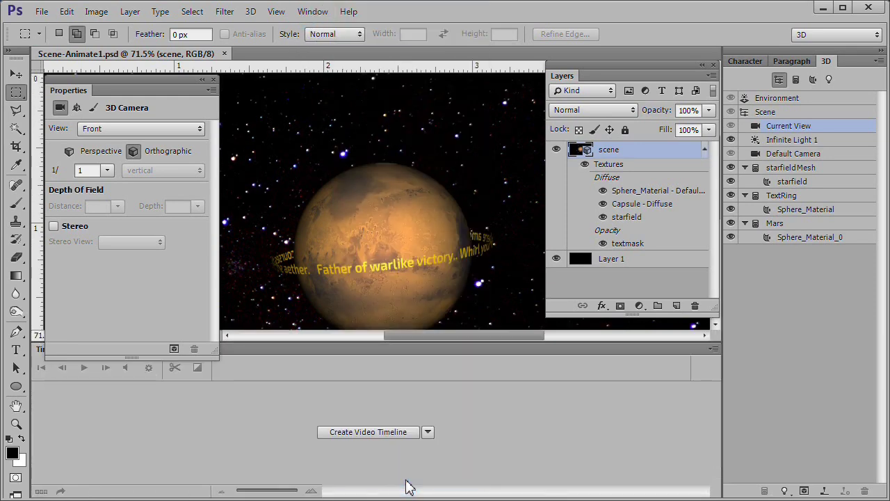
click(428, 431)
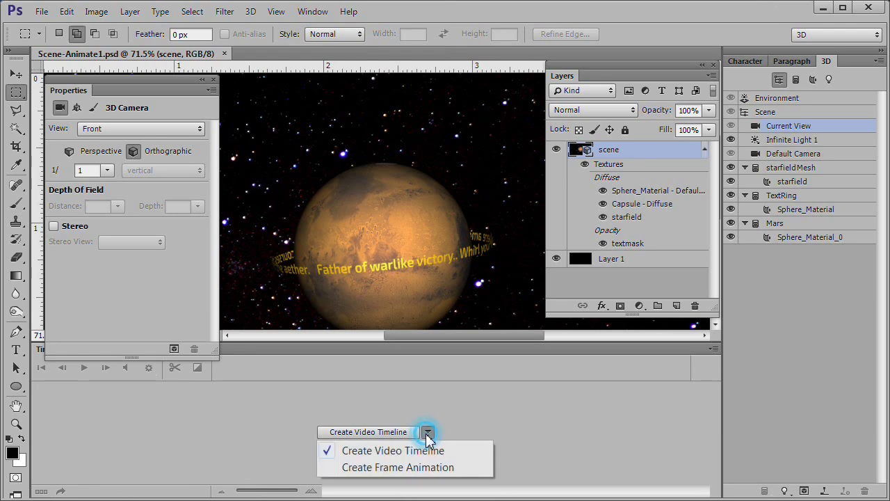
click(426, 434)
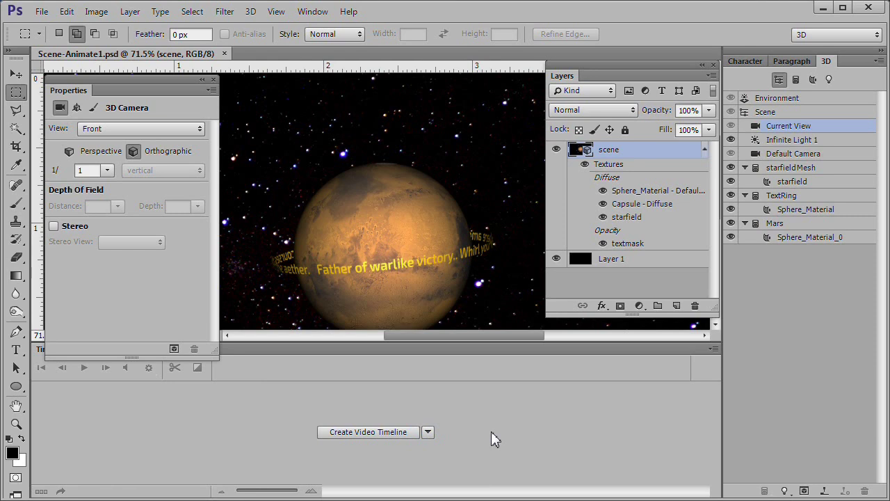
click(388, 434)
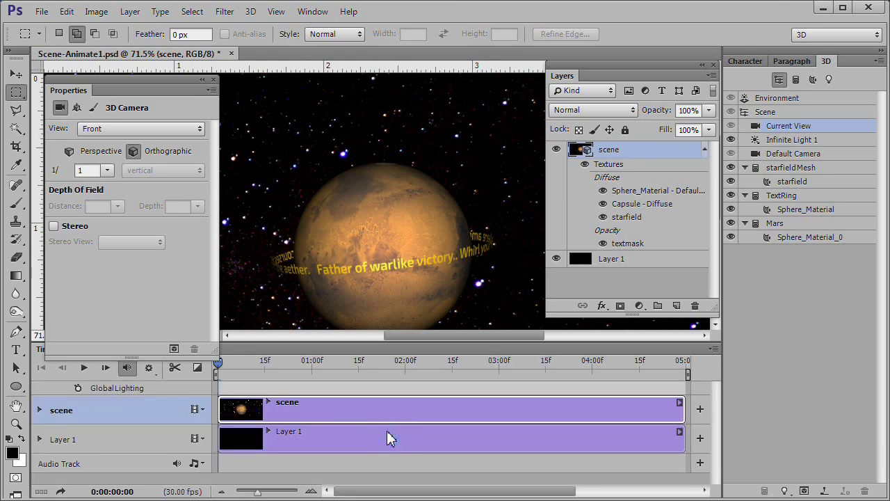
Zoom the timeline out and stretch the scene and Layer 1 clips to 12:00.
click(222, 491)
click(222, 491)
click(222, 492)
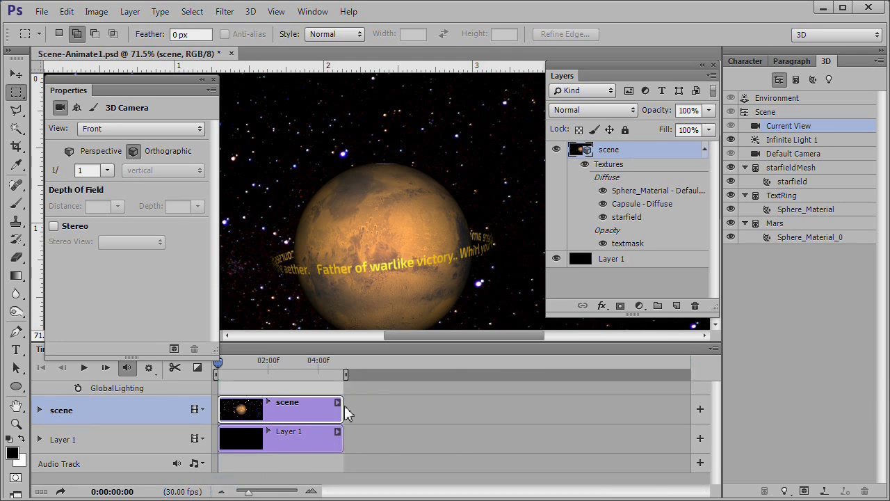
drag(342, 410, 518, 412)
drag(342, 440, 515, 440)
click(611, 150)
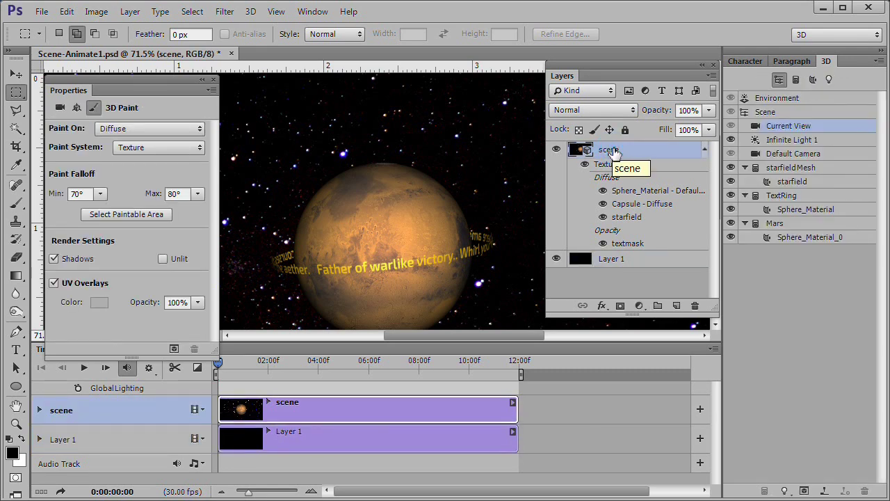
click(714, 350)
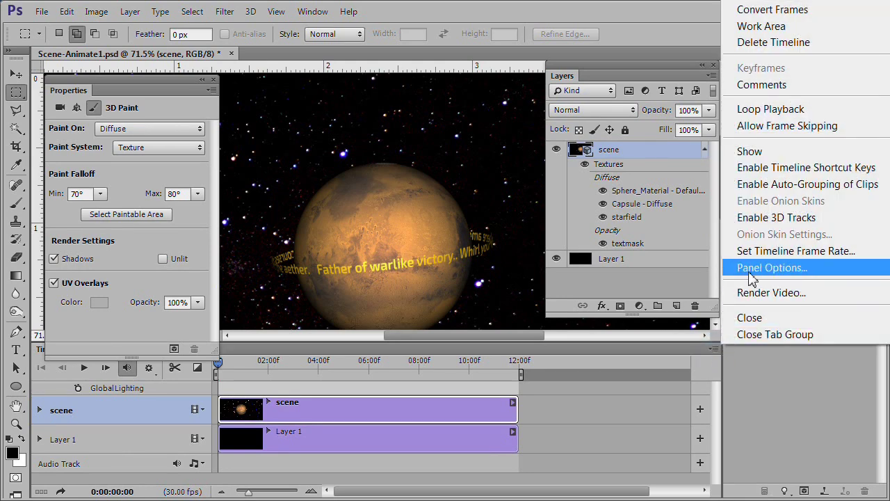
Set the timeline frame rate to 30 fps and enlarge the Timeline panel by shrinking neighbouring panels.
click(756, 252)
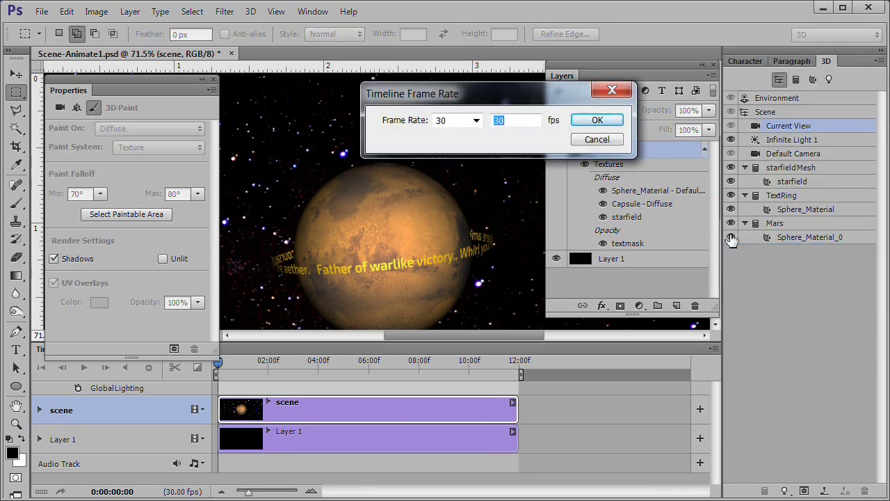
click(613, 126)
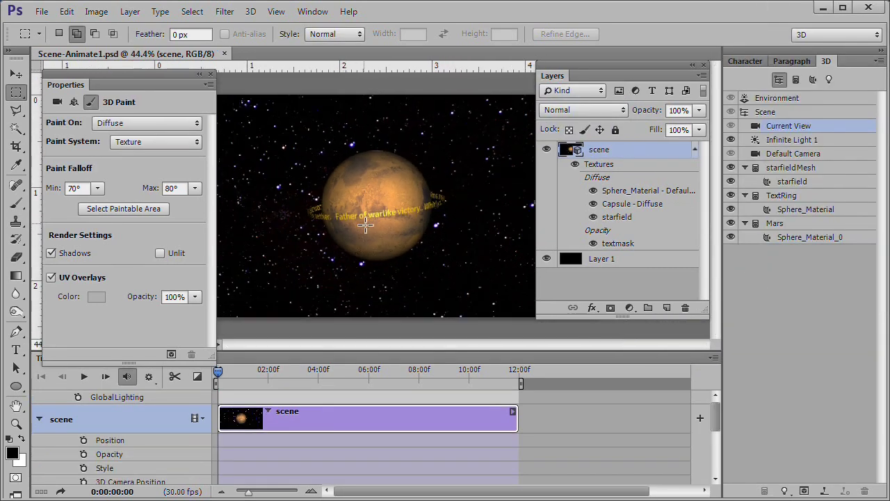
drag(133, 365, 134, 324)
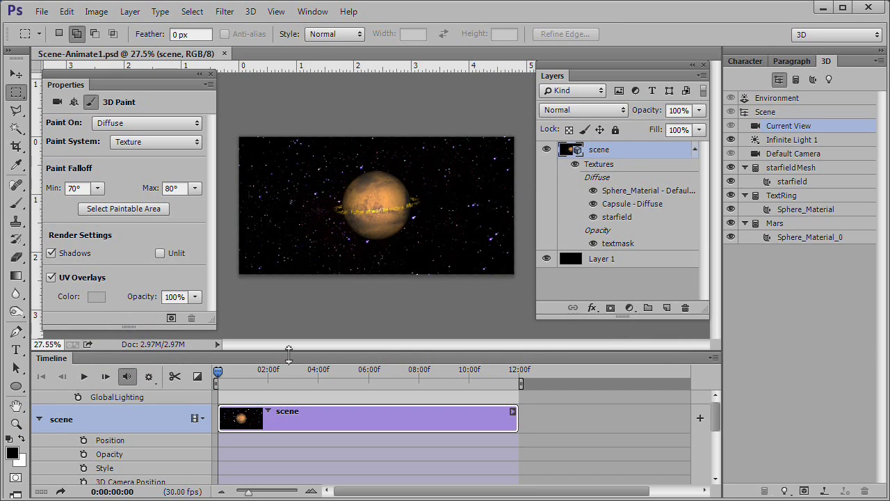
drag(291, 353, 305, 267)
drag(129, 327, 130, 266)
drag(622, 317, 622, 272)
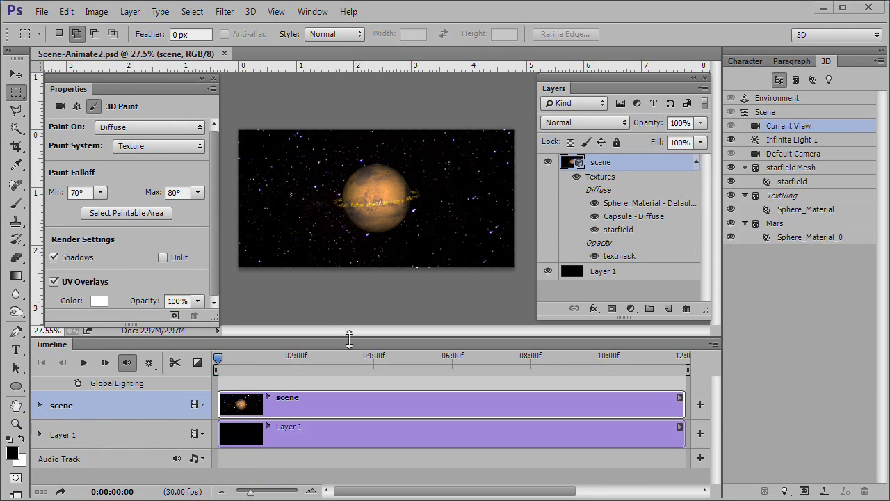
drag(349, 339, 351, 300)
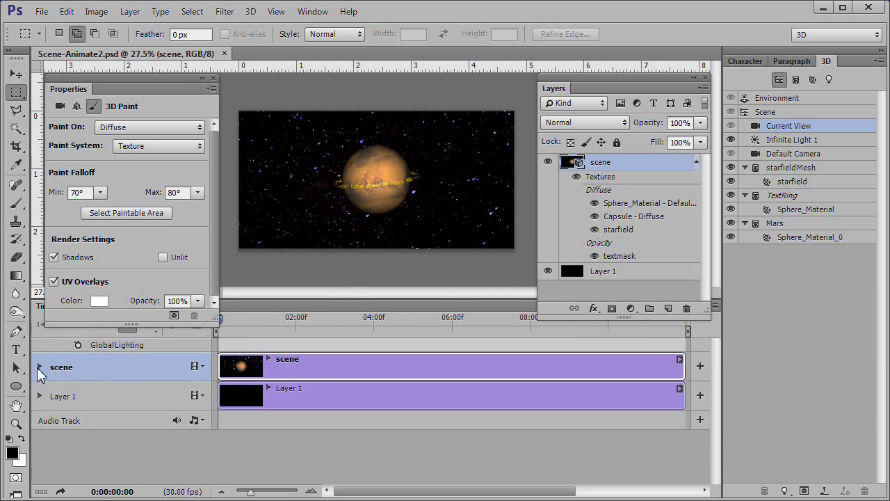
Expand the scene's 3D Meshes tracks, move the playhead to the start, and select TextRing.
click(39, 367)
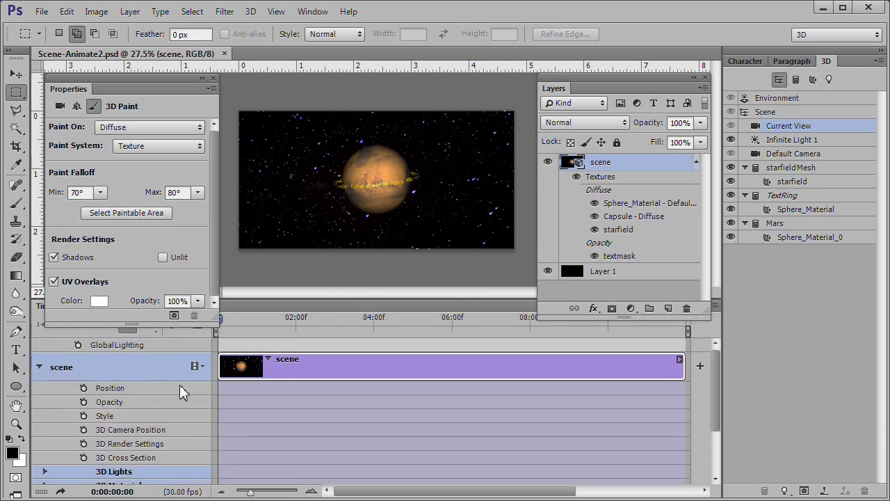
drag(714, 370, 720, 420)
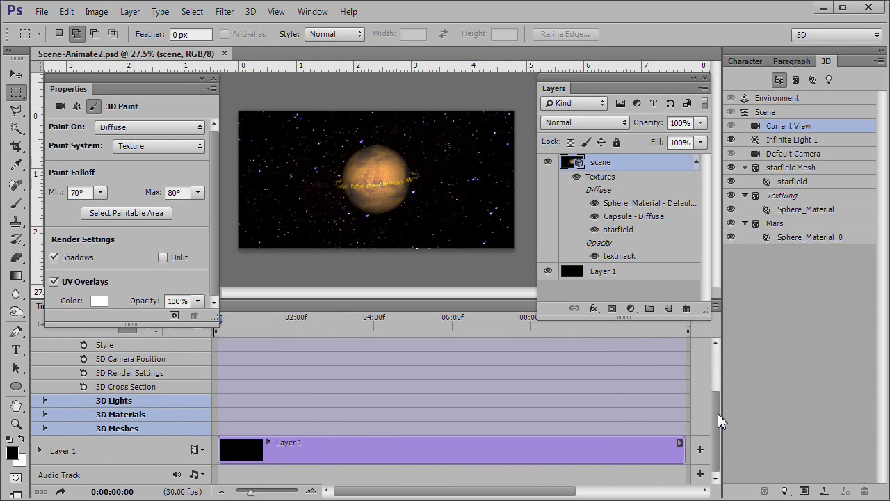
click(45, 428)
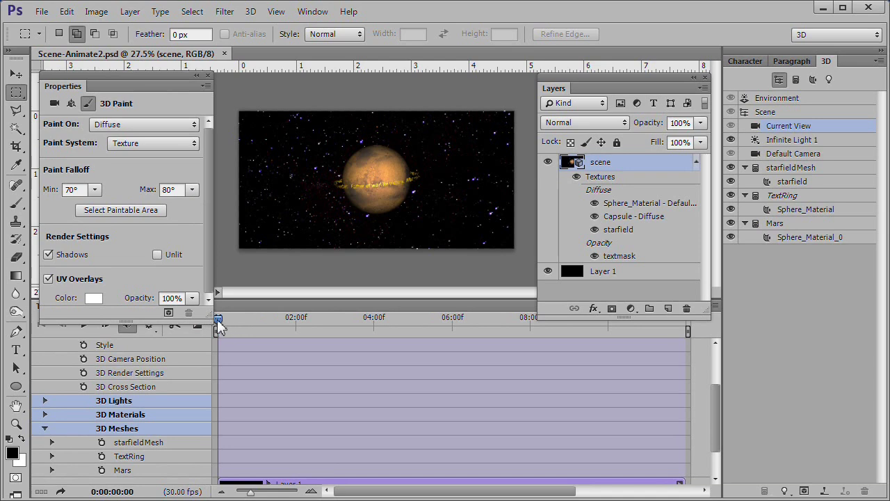
click(218, 321)
click(791, 196)
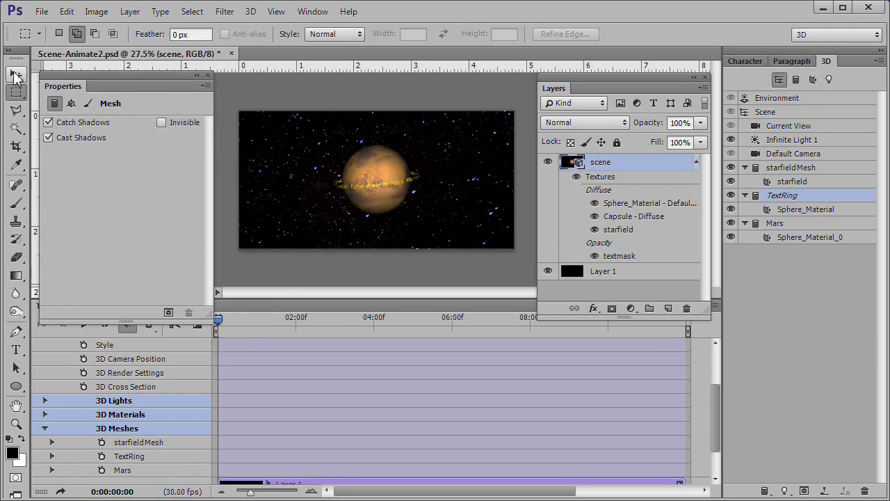
Add a starting TextRing keyframe at 0:00 and move the playhead to about 4 seconds.
click(17, 75)
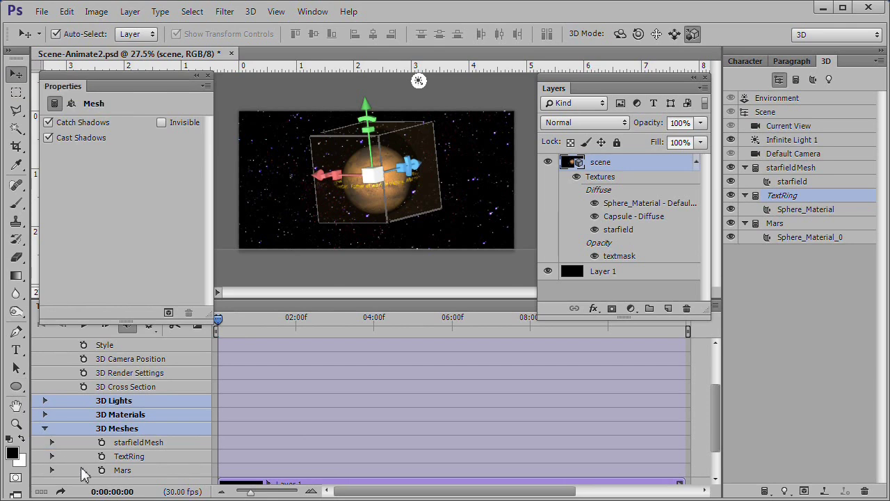
click(101, 457)
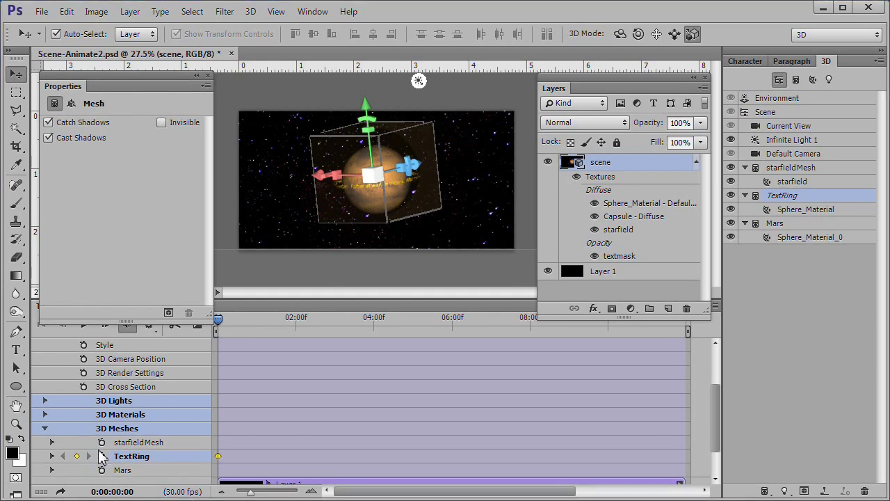
mouse_move(220, 327)
mouse_down()
mouse_move(382, 326)
mouse_move(373, 334)
mouse_up()
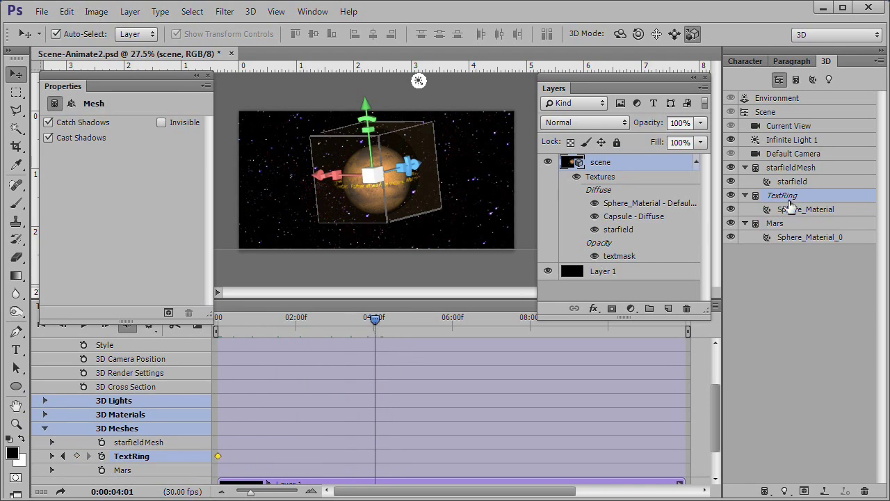
Switch the camera to the Top view, zoom in slightly, and reselect TextRing.
click(798, 127)
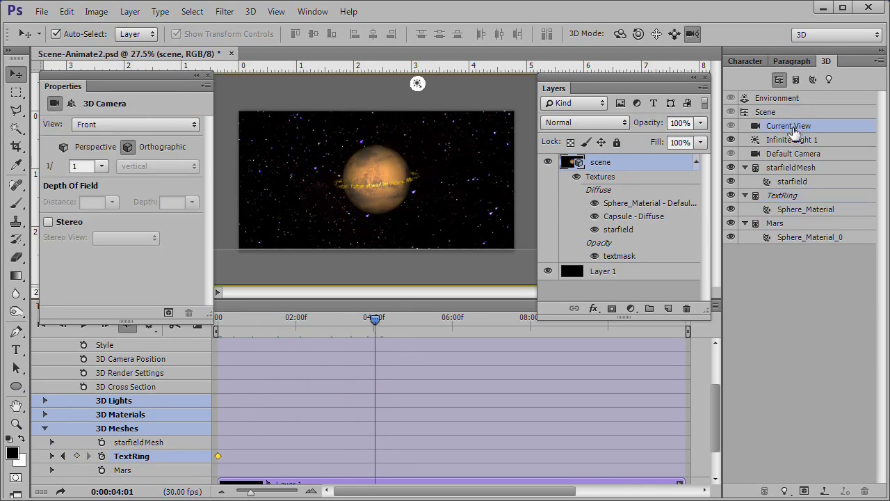
click(194, 124)
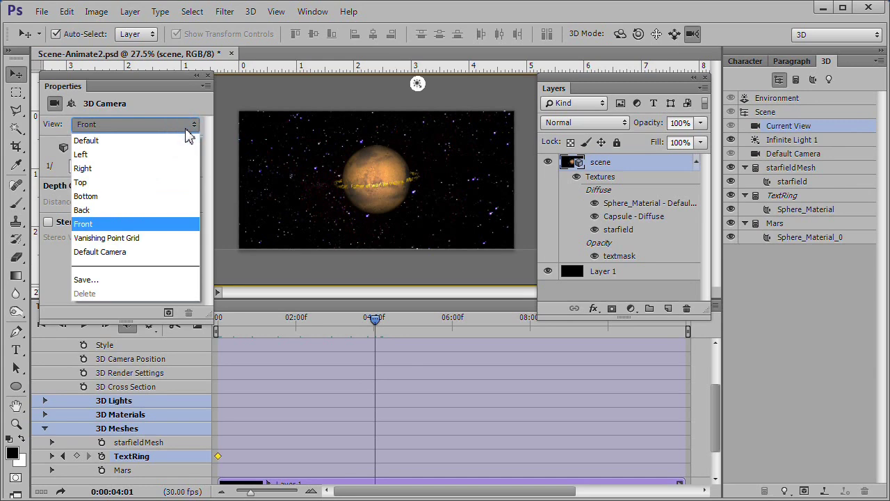
click(148, 185)
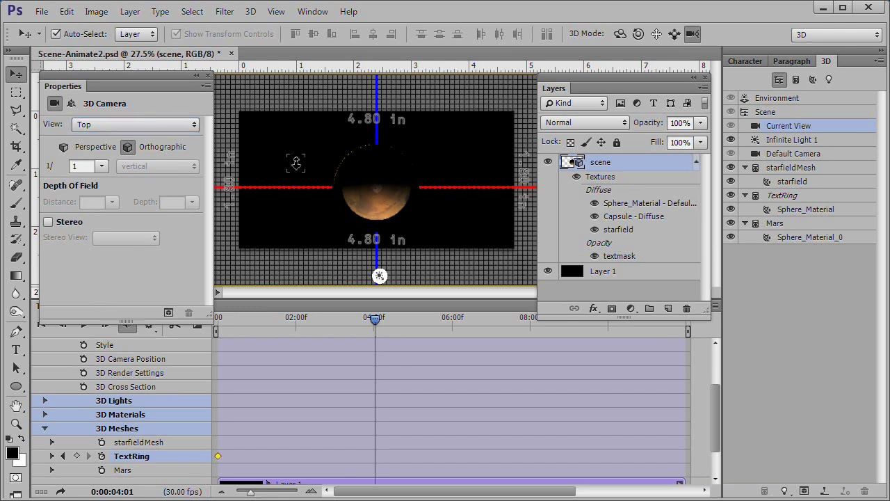
key(ctrl+plus)
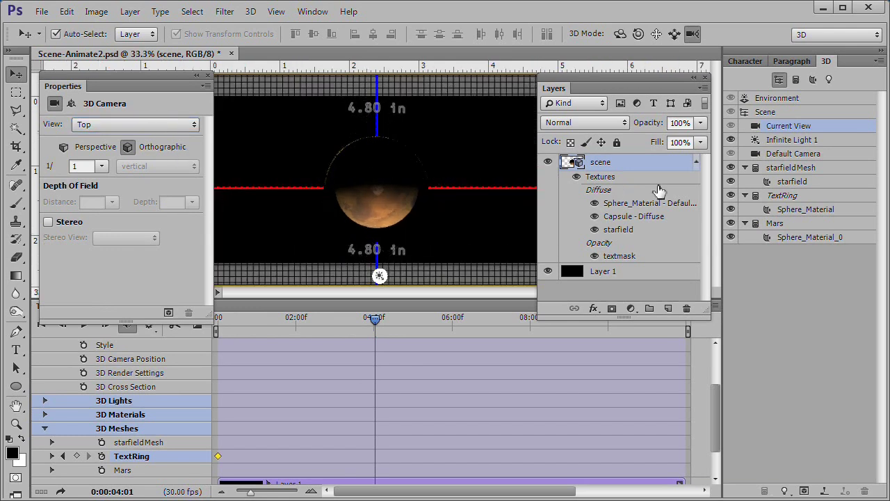
click(784, 195)
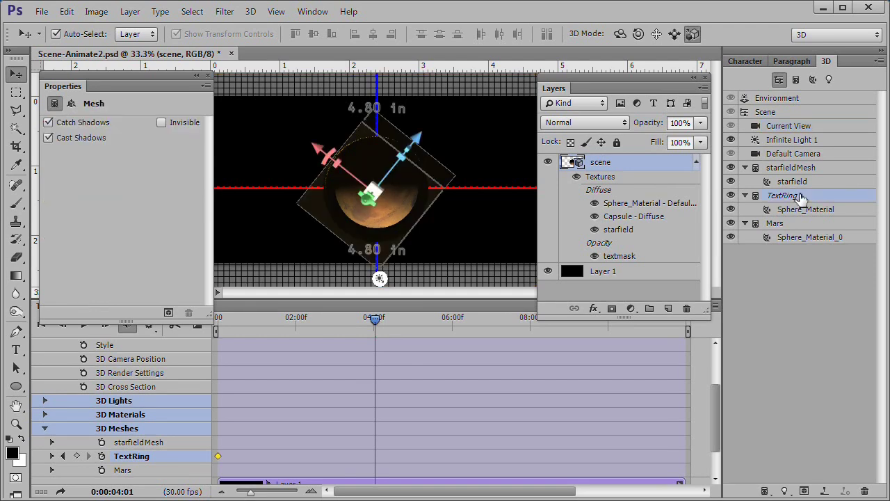
Rotate TextRing about 68° around its Y axis at 4 seconds, then move the playhead toward 8:00.
click(71, 104)
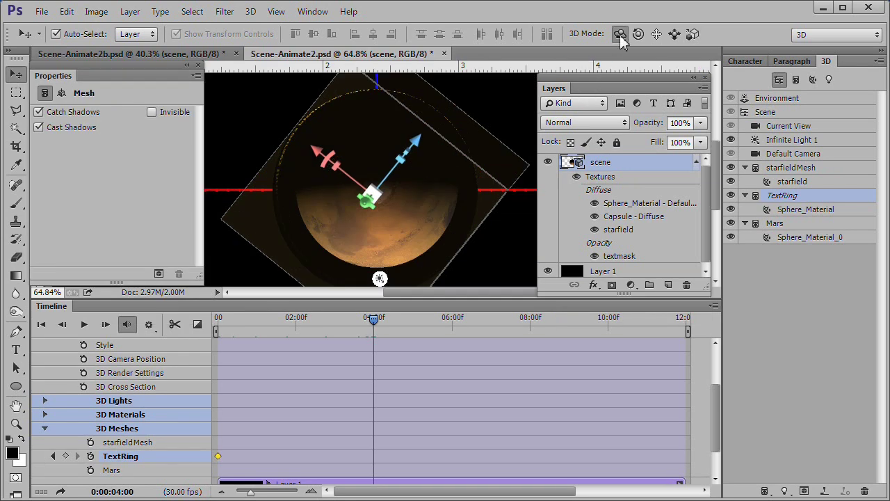
click(619, 35)
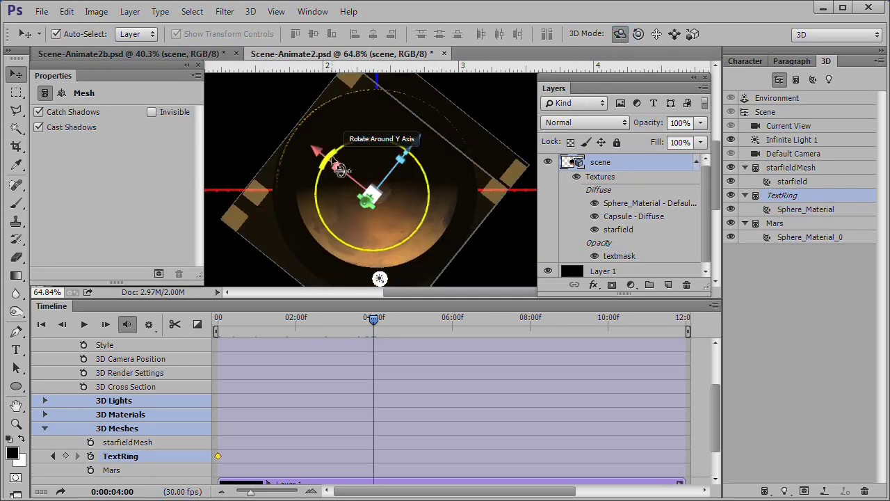
drag(340, 169, 386, 185)
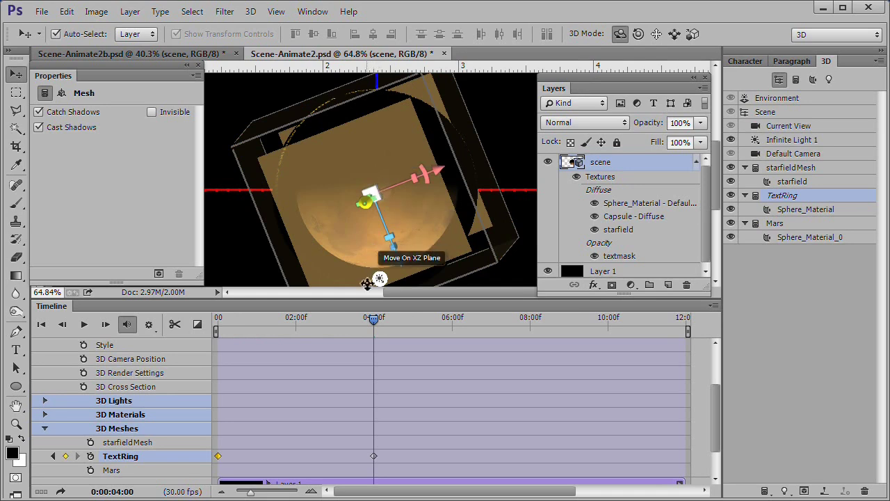
drag(376, 321, 381, 326)
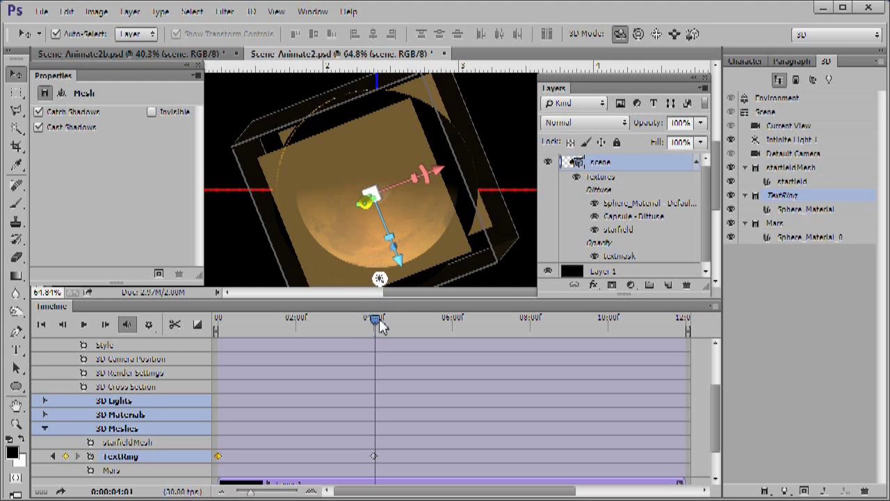
drag(381, 326, 531, 326)
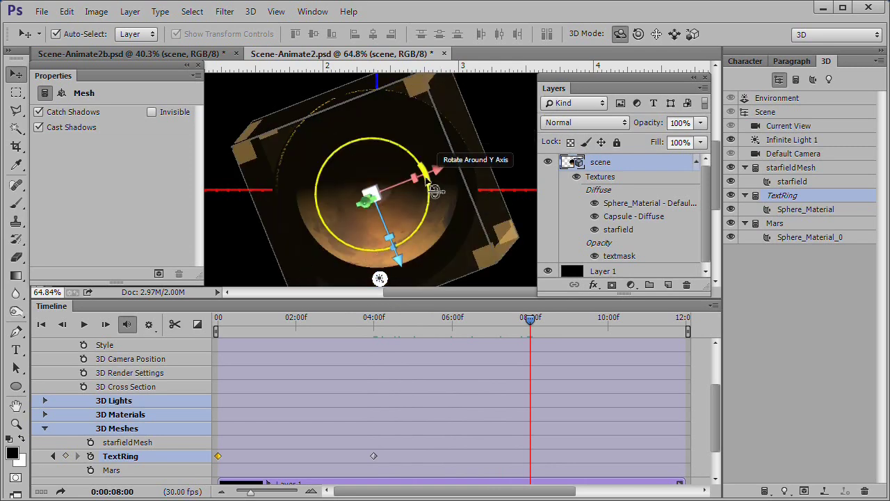
Rotate TextRing further around Y at 8 seconds, then again at the 11:29 timeline end.
drag(424, 183, 341, 252)
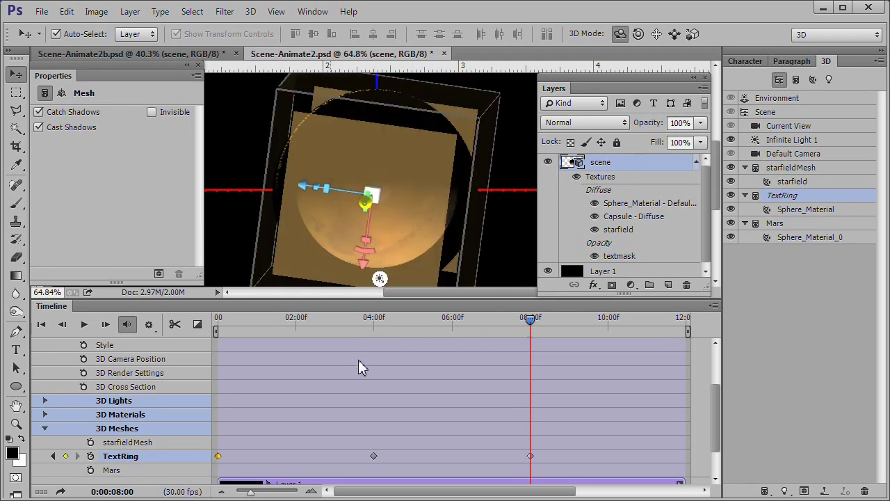
drag(529, 319, 687, 323)
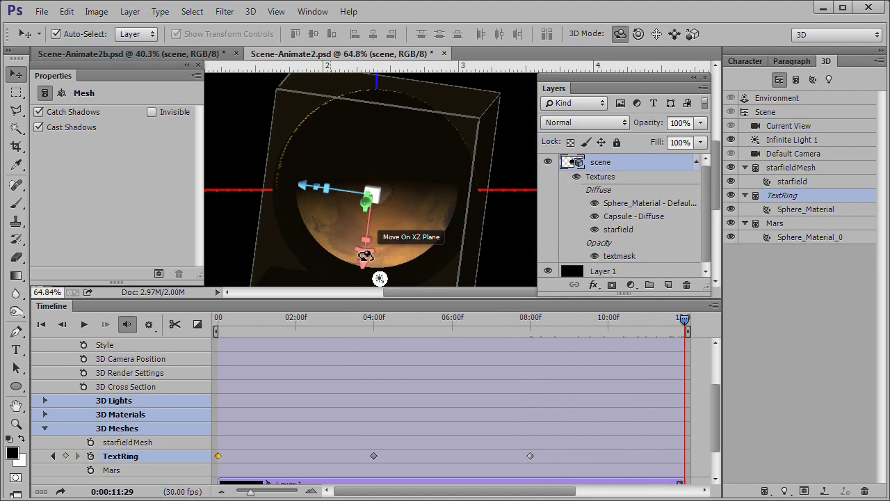
drag(367, 255, 334, 165)
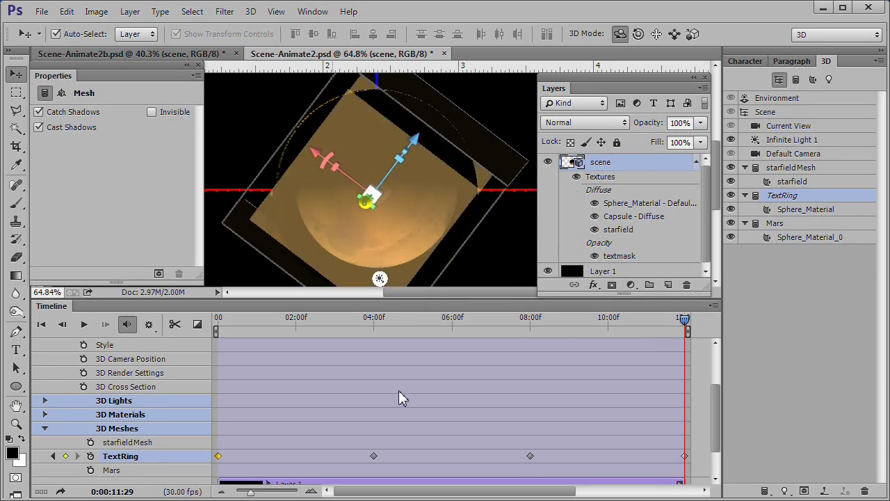
Switch the Current View camera back to the Default view.
click(798, 130)
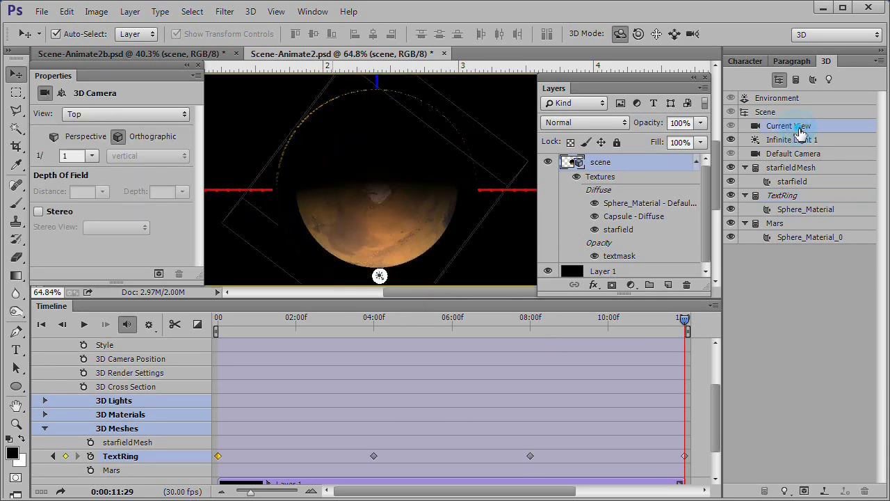
click(149, 114)
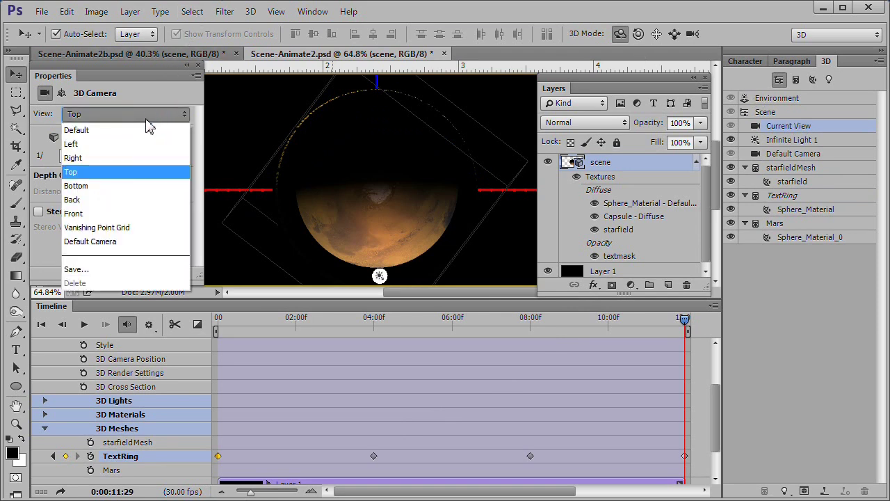
click(139, 130)
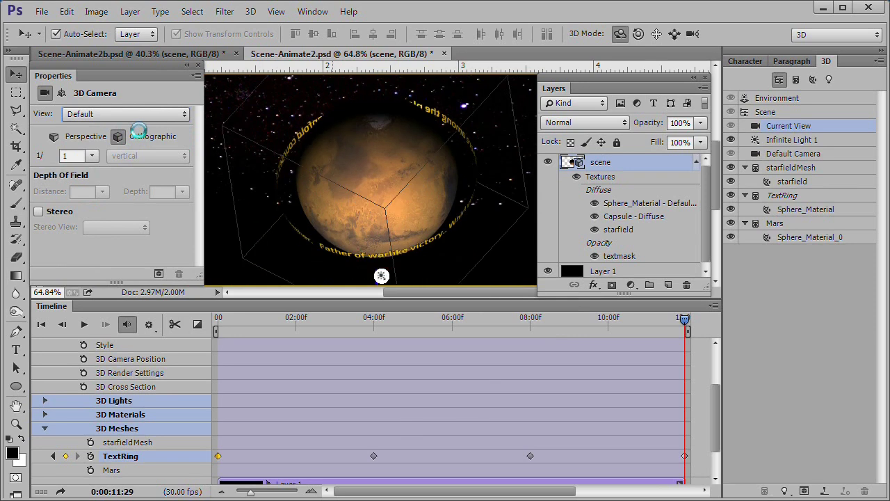
Play back the gold text ring rotation from the start.
click(85, 324)
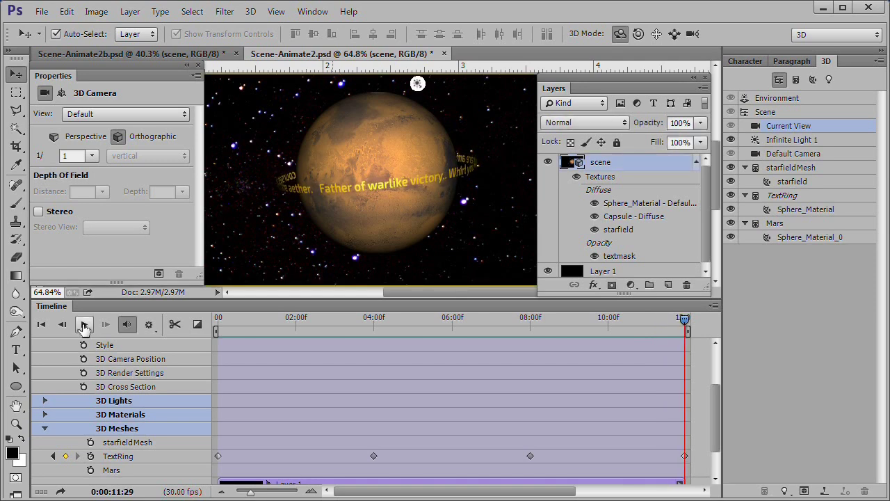
click(84, 325)
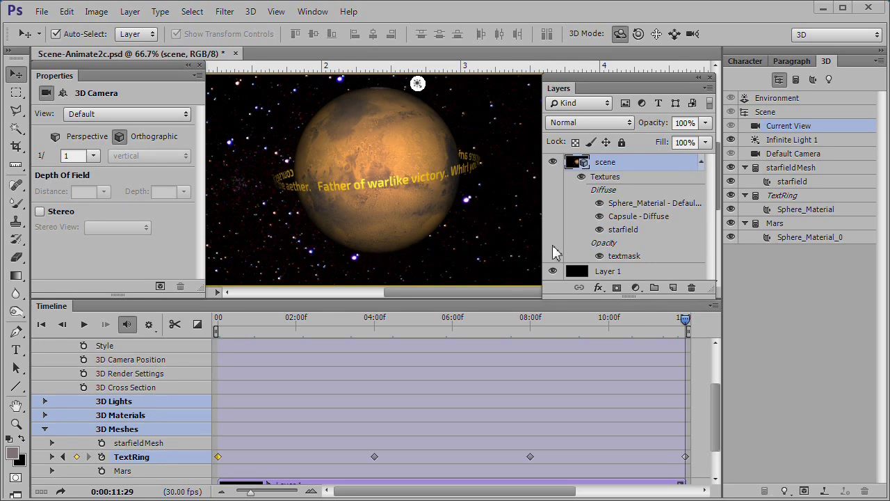
click(143, 113)
In Top view at frame 0, select Mars and enable its rotation keyframing.
click(109, 174)
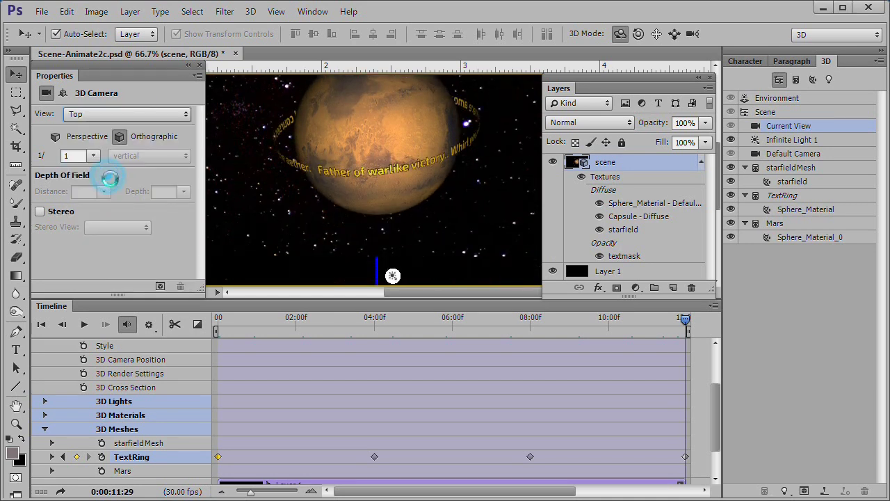
click(41, 324)
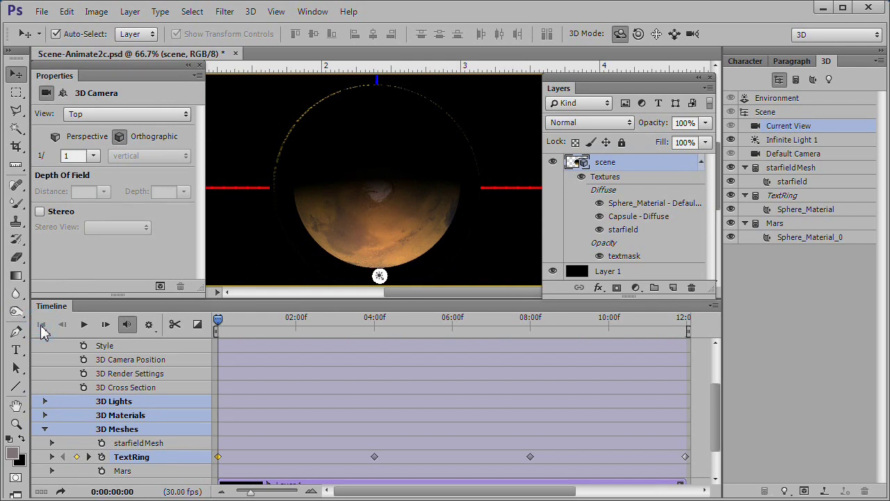
click(789, 223)
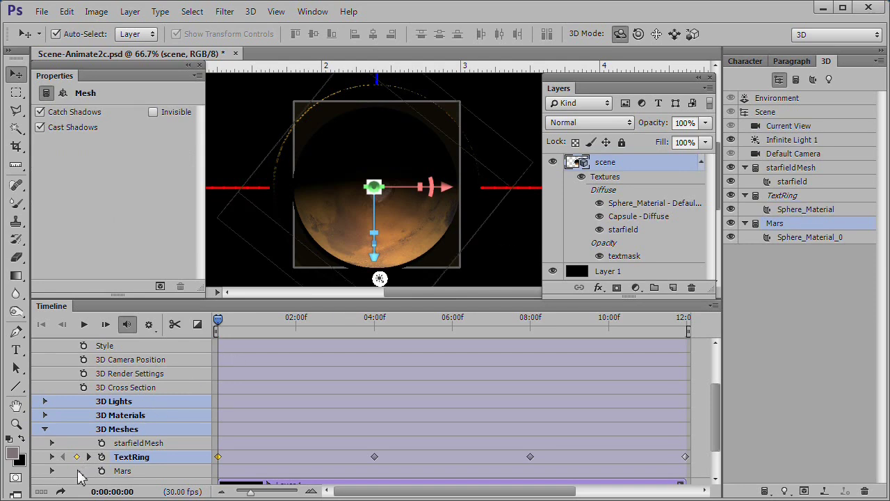
click(101, 471)
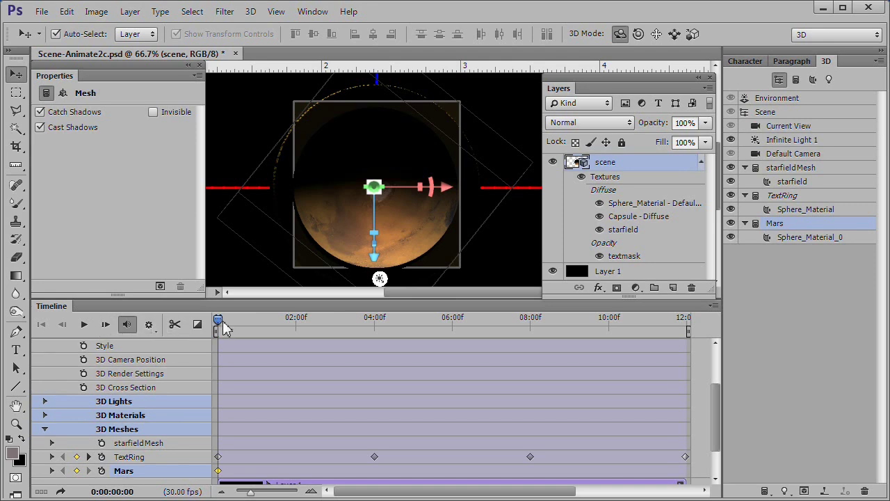
Spin Mars about its vertical axis at 4 seconds and at 8 seconds (about −100°).
drag(218, 321, 377, 327)
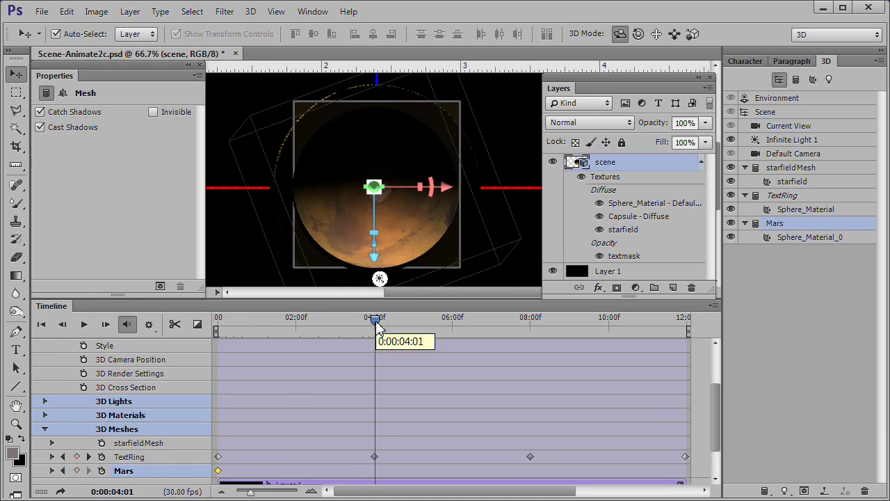
drag(439, 201, 357, 143)
drag(375, 318, 532, 327)
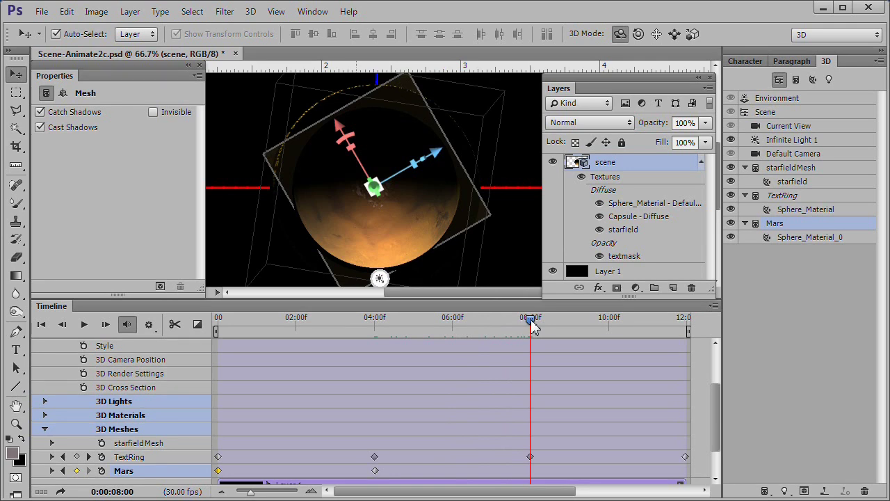
drag(353, 148, 339, 153)
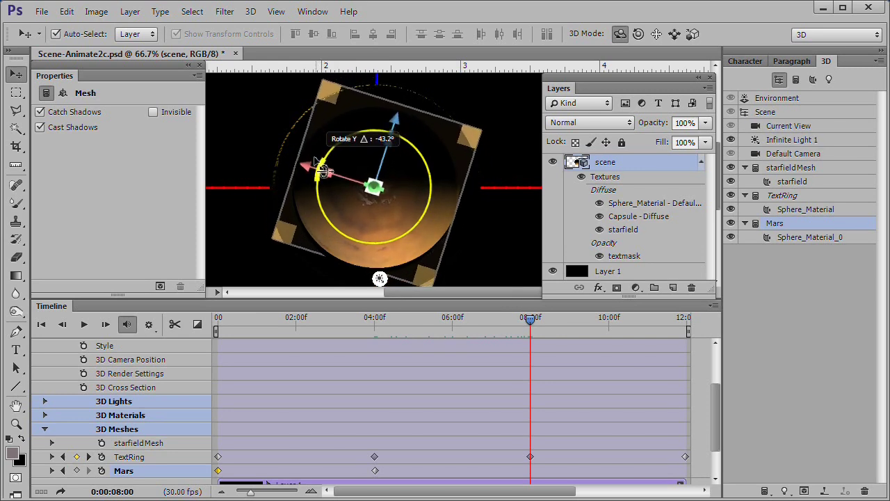
drag(316, 159, 345, 208)
Rotate Mars again at the 11:29 end for a final Y turn of about −119°.
drag(530, 320, 687, 328)
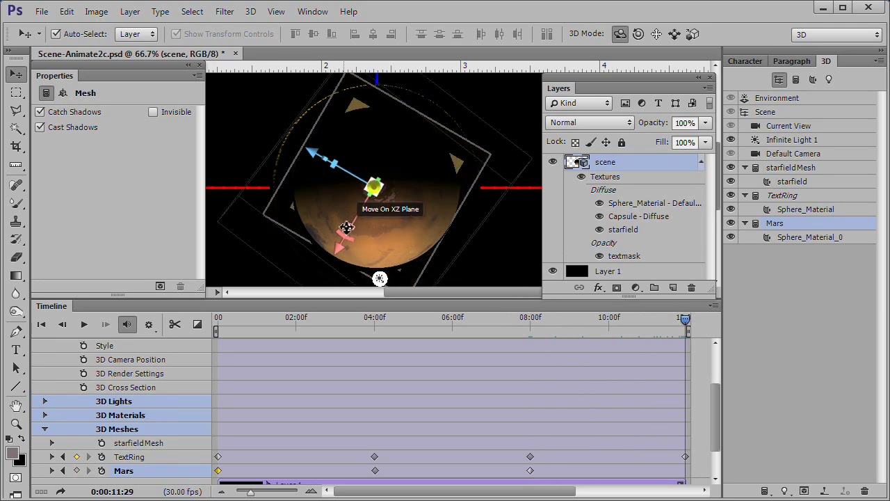
drag(347, 239, 421, 161)
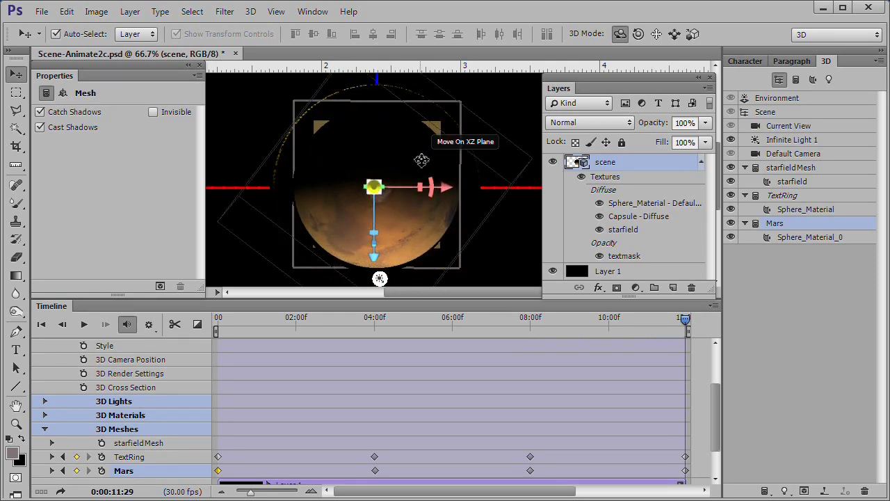
click(806, 126)
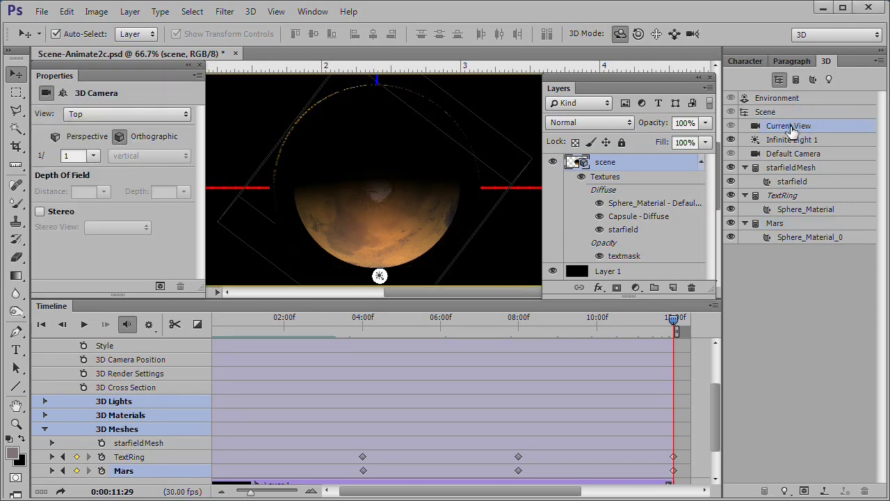
Set the camera to Default view and play Mars and TextRing spinning together.
click(164, 116)
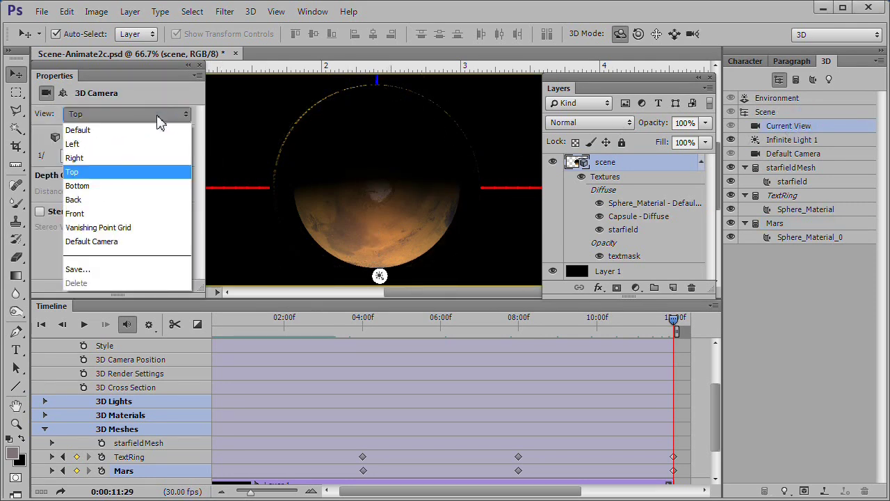
click(146, 137)
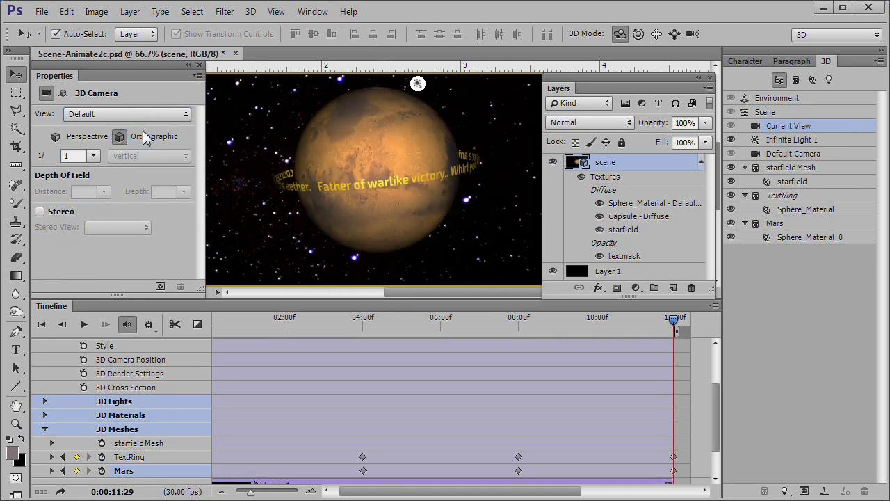
click(84, 324)
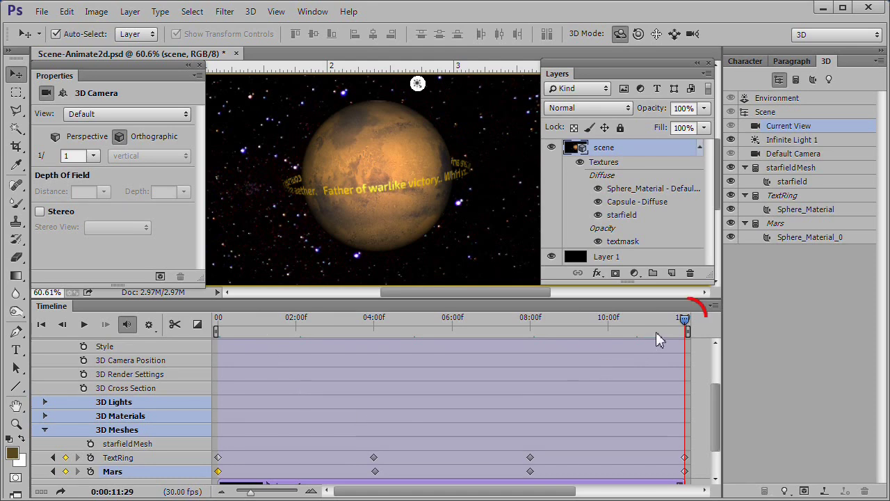
Enable keyframes on starfieldMesh and scale it up uniformly at the first frame.
click(804, 168)
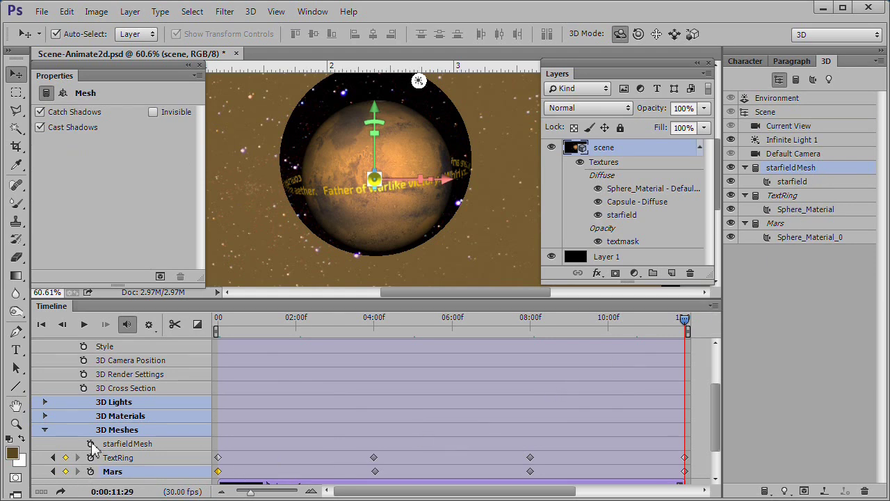
click(91, 445)
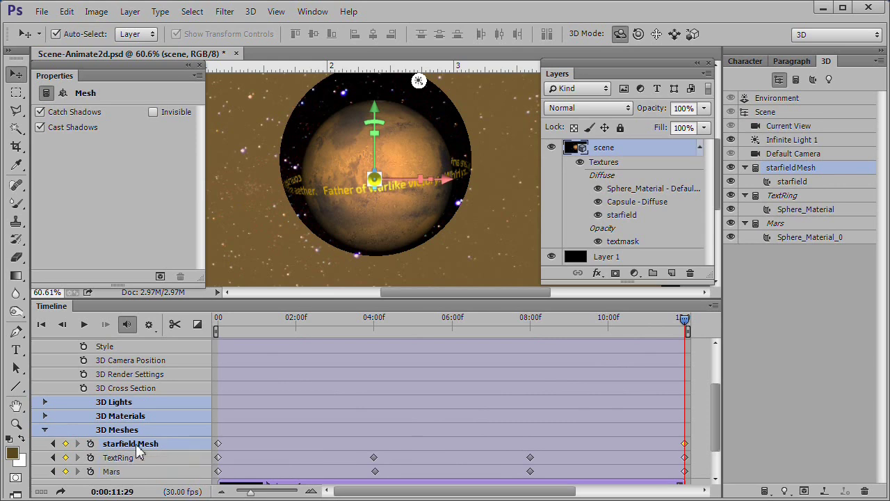
click(43, 324)
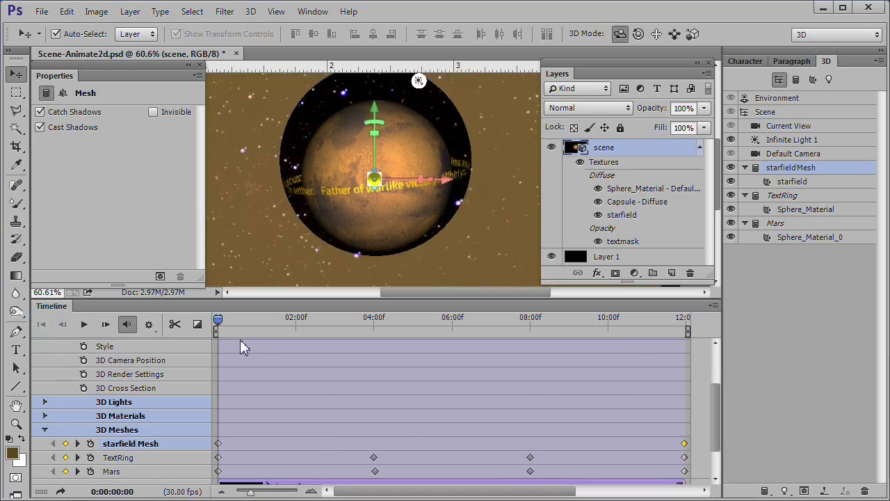
scroll(505, 228, down, 2)
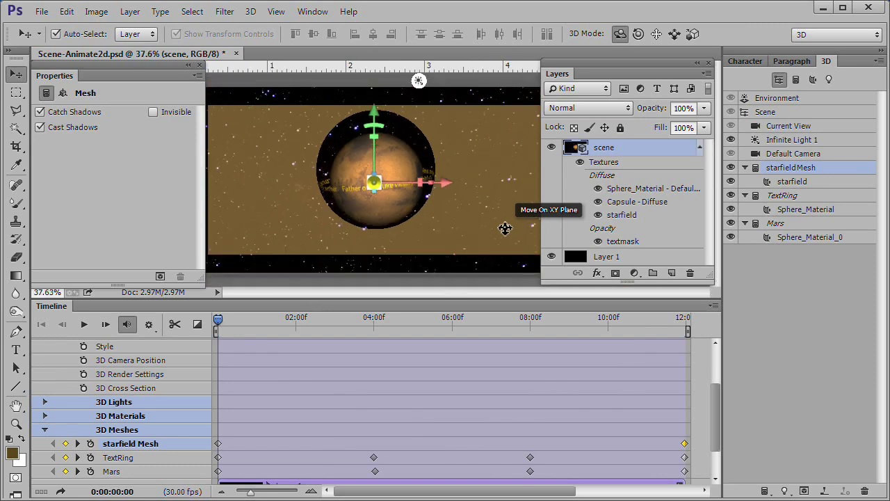
scroll(504, 228, down, 3)
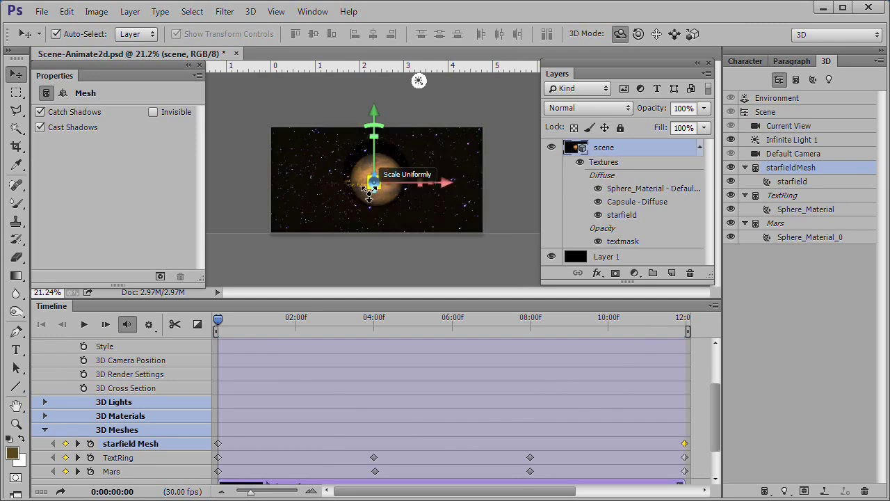
drag(369, 193, 362, 168)
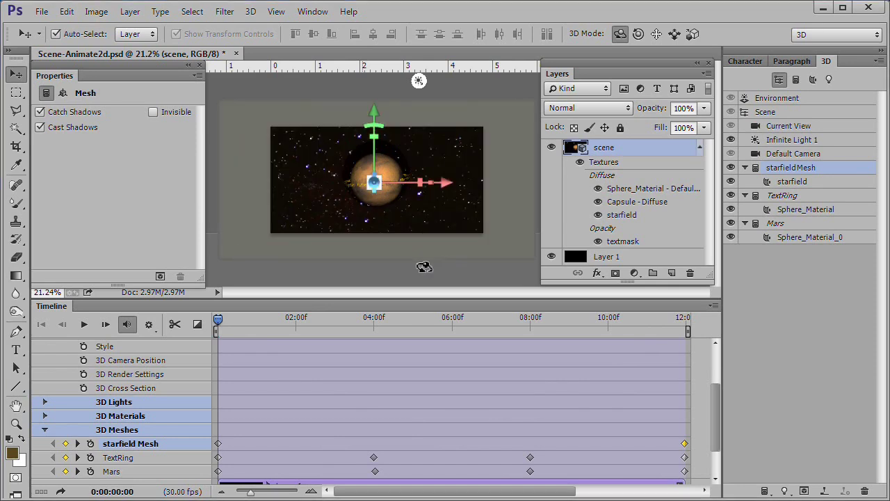
click(793, 127)
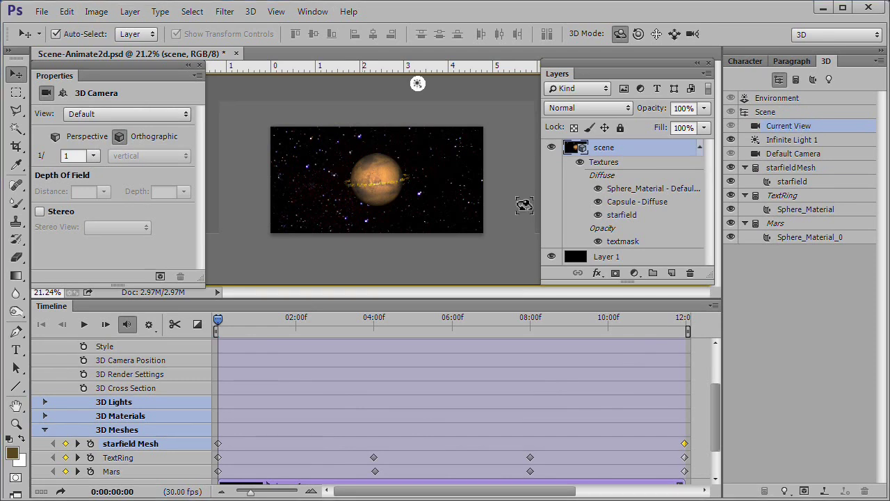
Zoom back in, play the planet, ring and starfield animation, then rewind to frame 0.
scroll(522, 205, up, 5)
drag(496, 292, 487, 293)
click(83, 325)
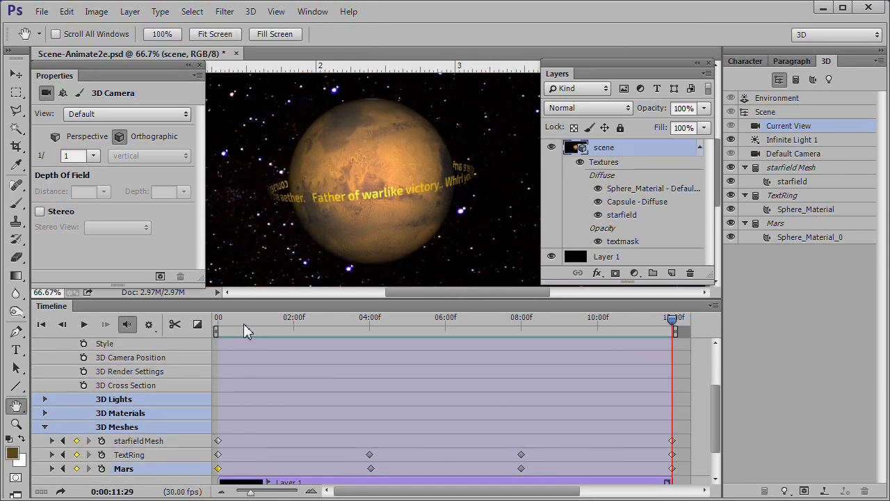
click(42, 326)
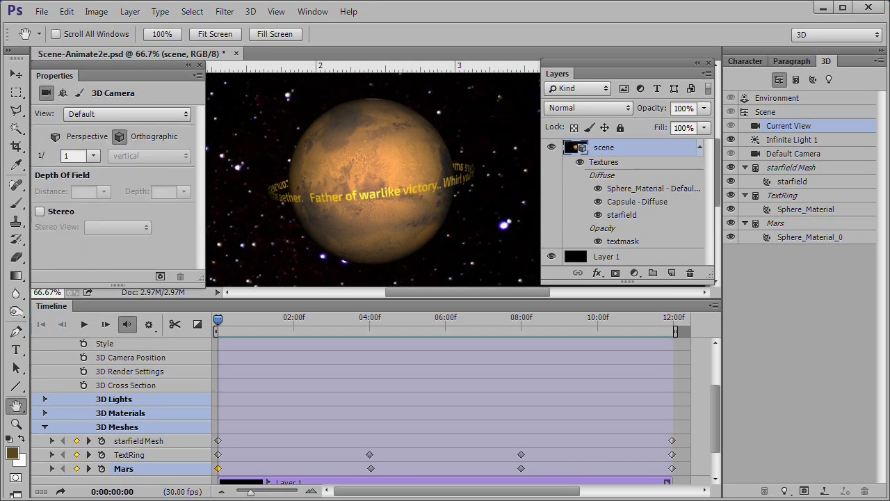
click(60, 491)
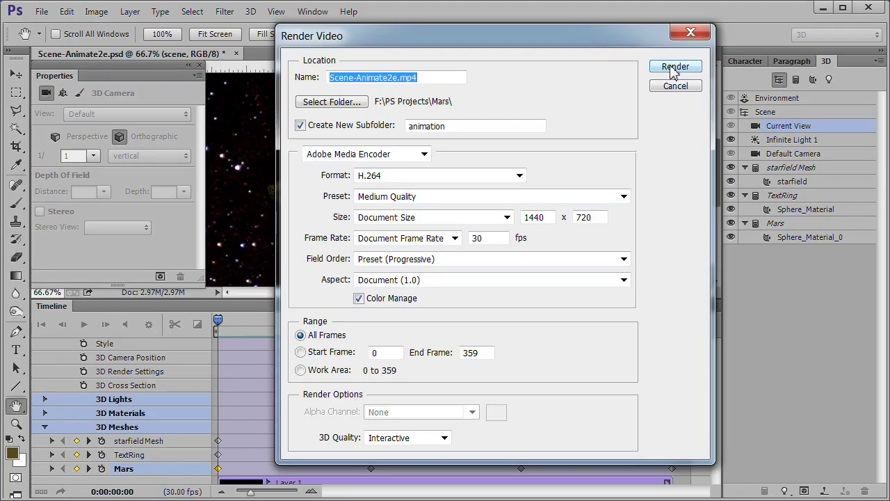
Render Scene-Animate2e.mp4 as H.264, 1440×720 at 30 fps, into the animation subfolder.
click(673, 68)
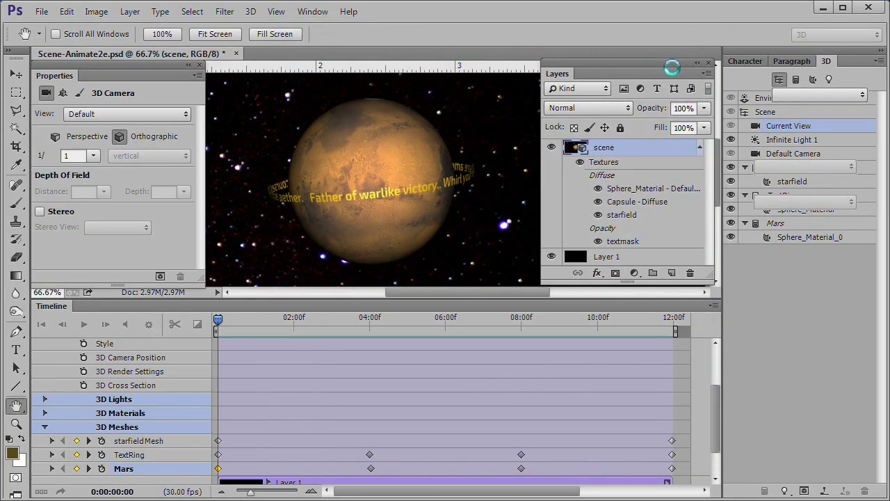